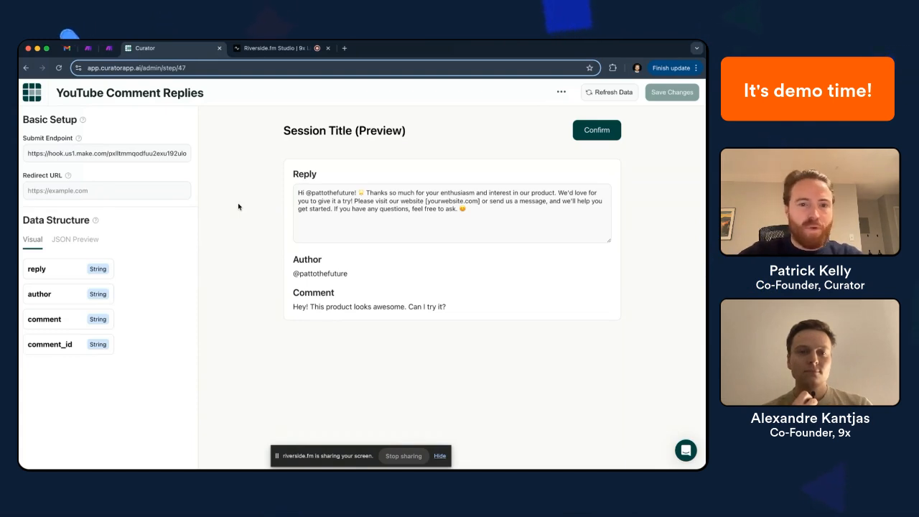
# Switch to Make and review the HTTP request and Gmail module settings in the YouTube Comment Reply (Pre-Confirmation) scenario
pyautogui.press('super+2')
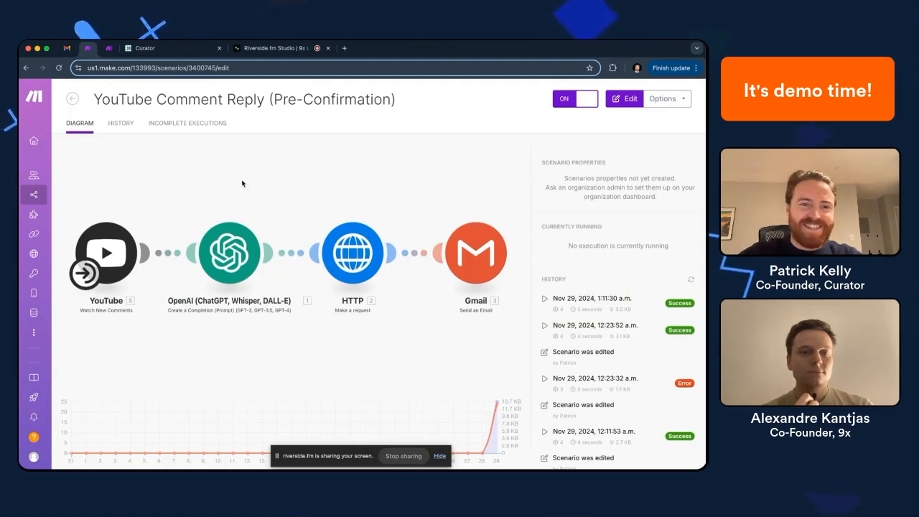
pyautogui.click(125, 249)
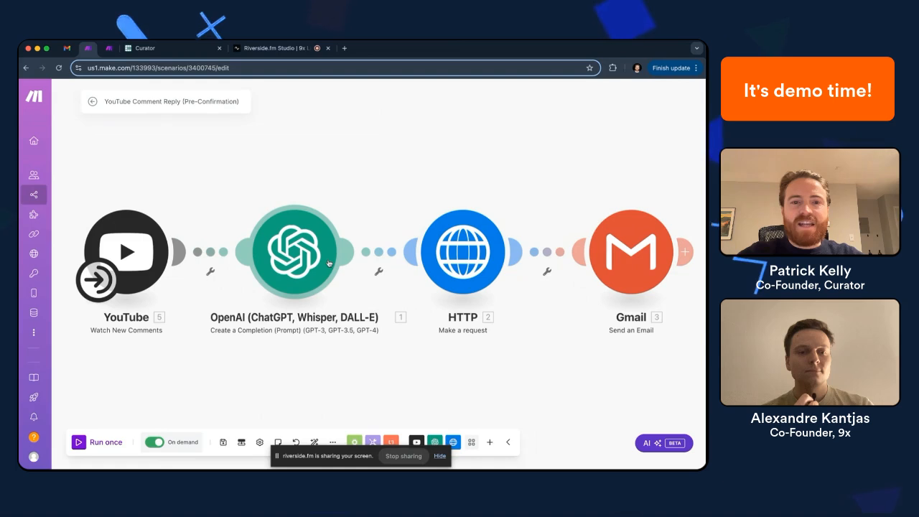
pyautogui.click(505, 249)
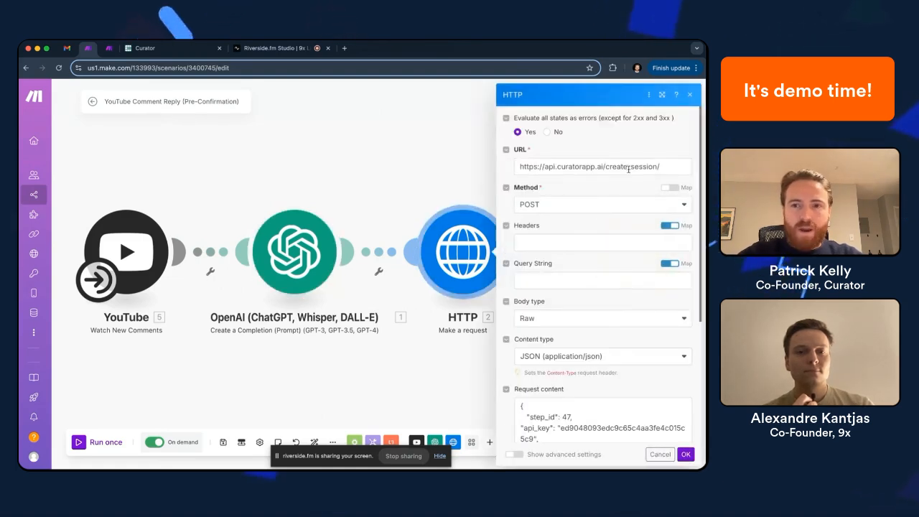
pyautogui.scroll(-3, 595, 278)
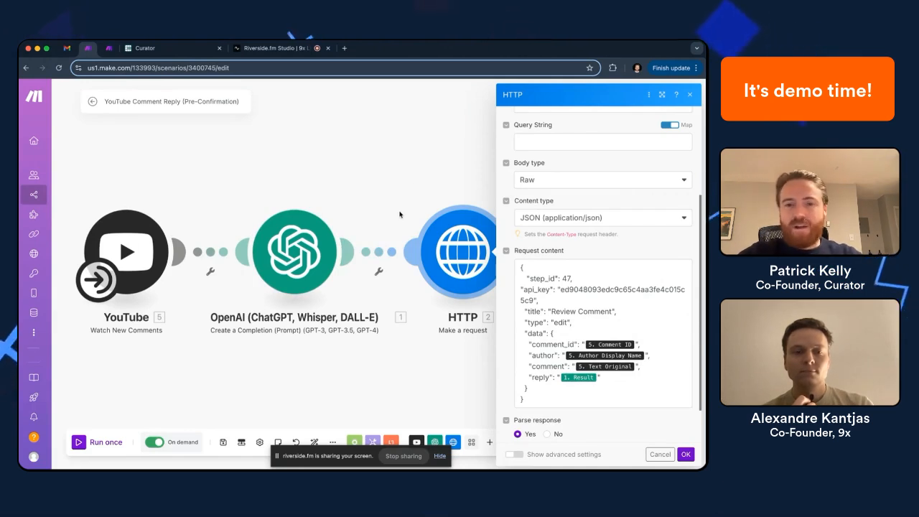
pyautogui.click(435, 172)
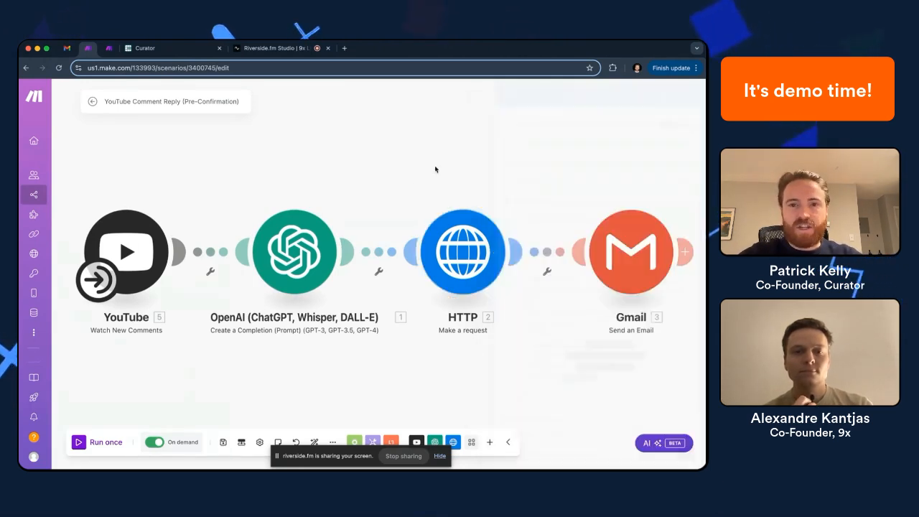
pyautogui.click(620, 242)
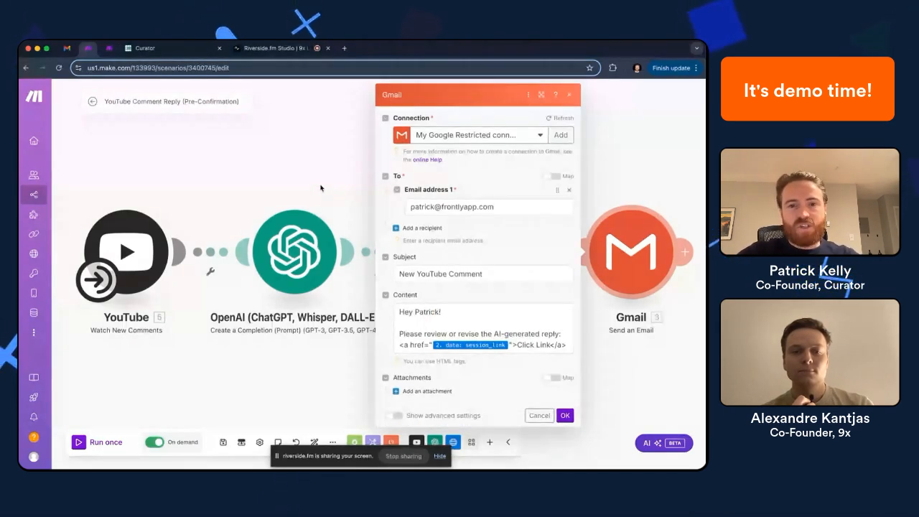
pyautogui.click(231, 168)
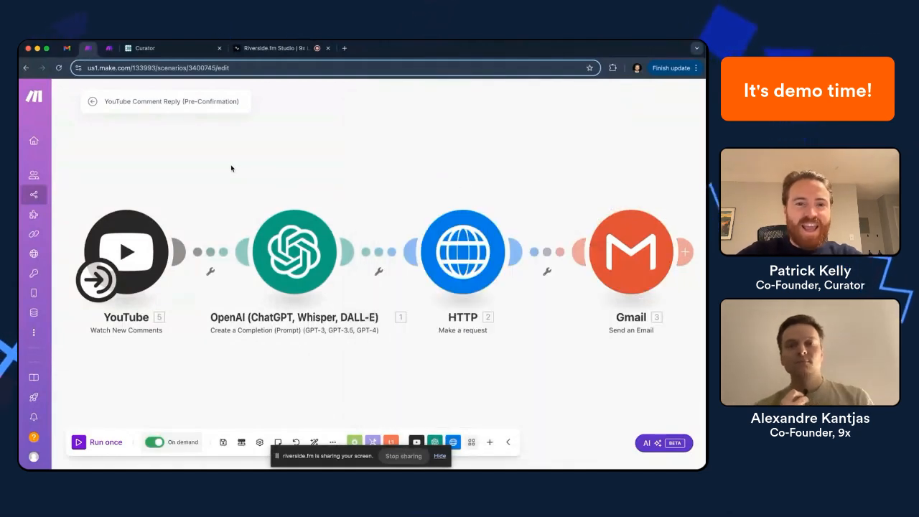
# Switch to the YouTube video page and post the comment "Hey, this product looks great. Can I try it?"
pyautogui.press('super+Tab')
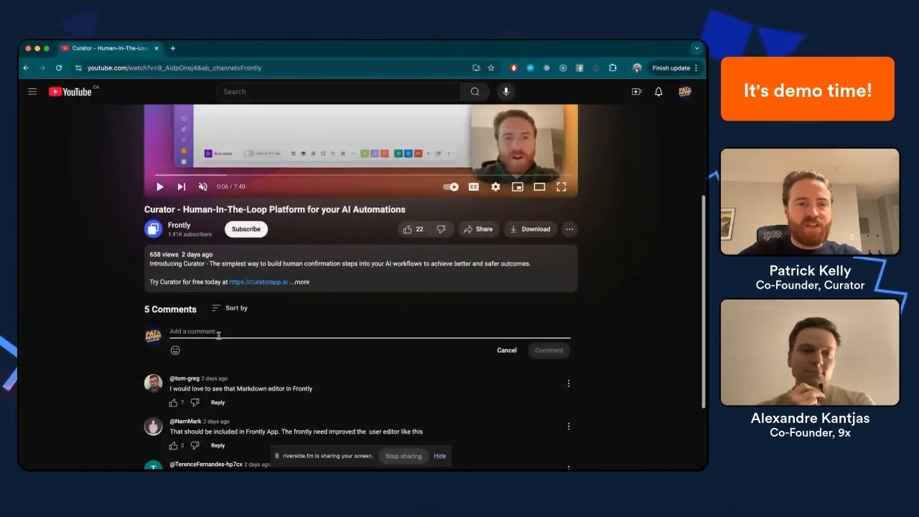
pyautogui.scroll(-1, 218, 335)
pyautogui.write('Hey, this product look')
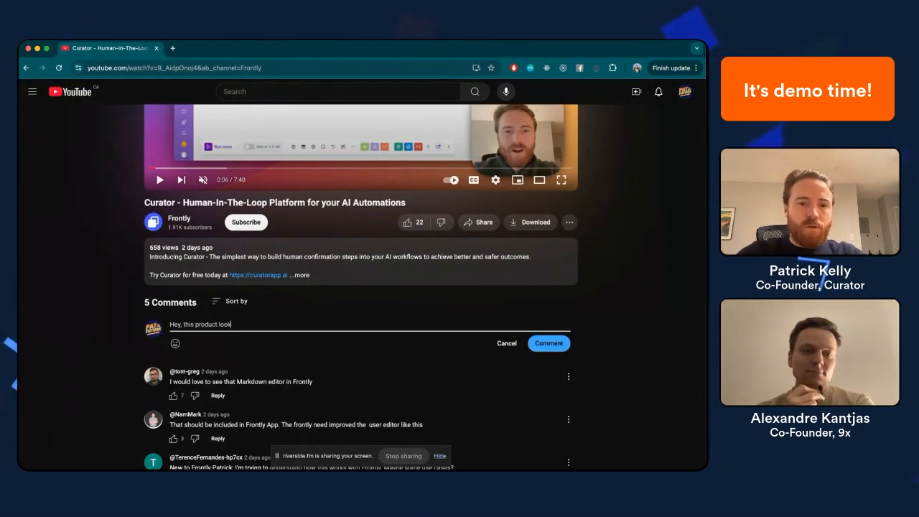
pyautogui.write('s great. Can I try it?')
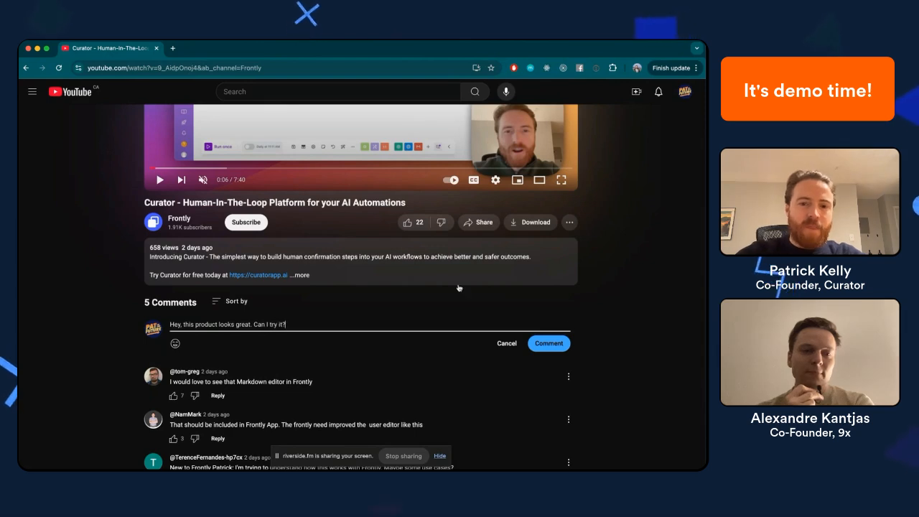
pyautogui.click(548, 343)
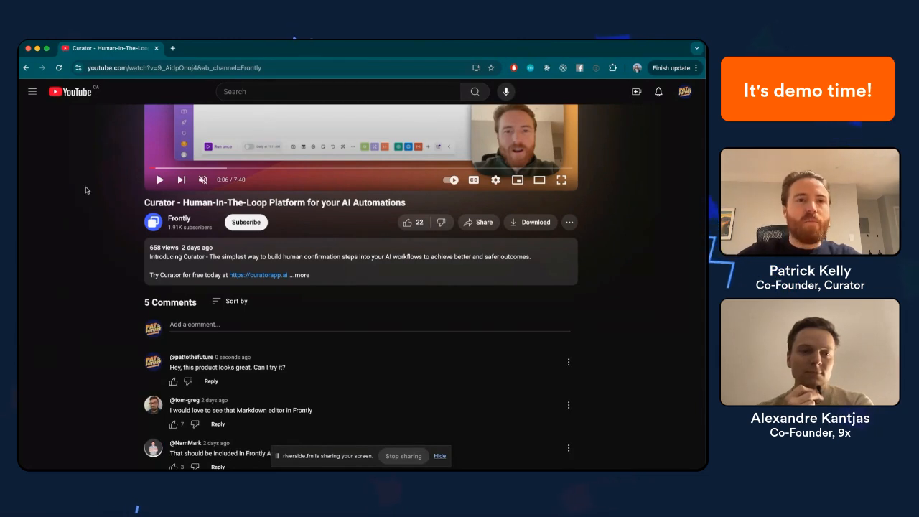
# Run the pre-confirmation scenario once in Make, and follow the review link in the newest "New YouTube Comment" email in Gmail
pyautogui.press('super+grave')
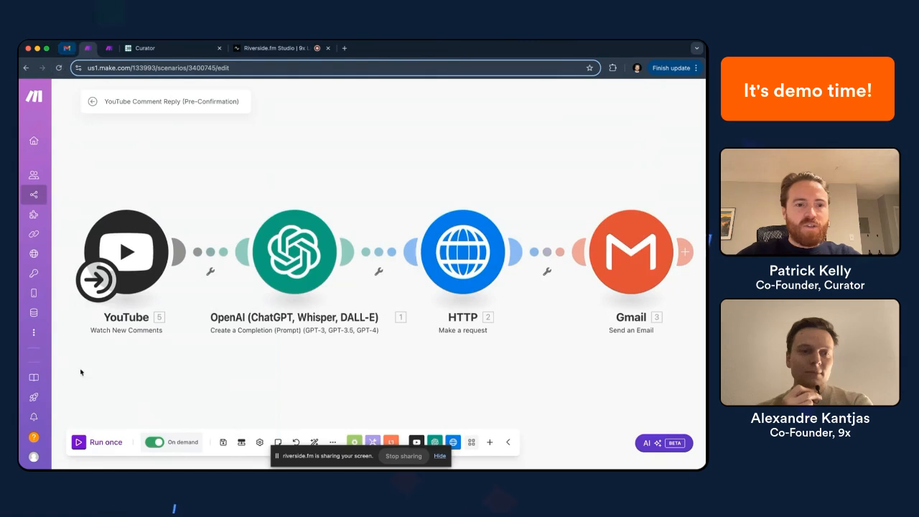
pyautogui.click(79, 442)
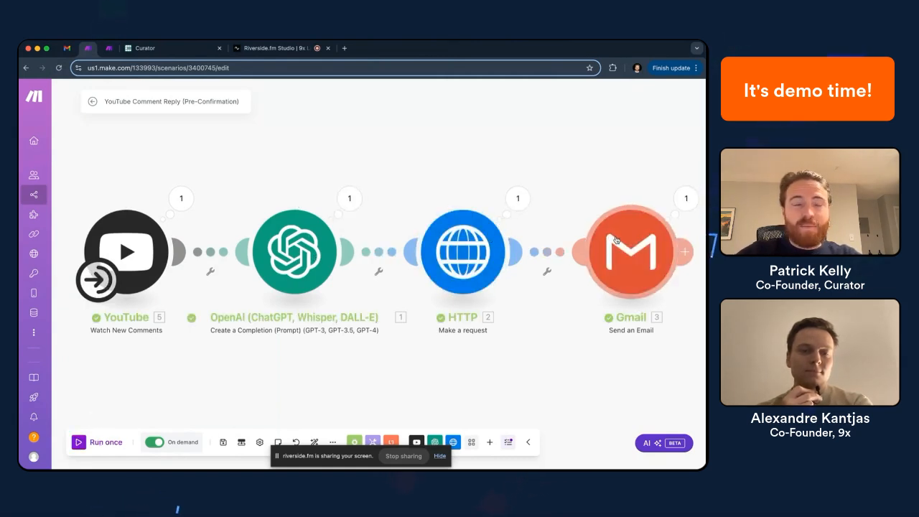
pyautogui.click(67, 49)
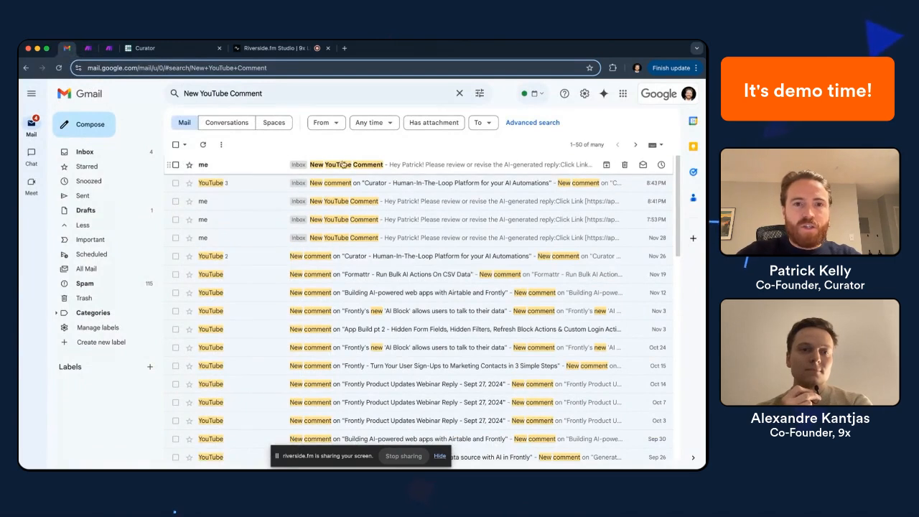
pyautogui.click(348, 166)
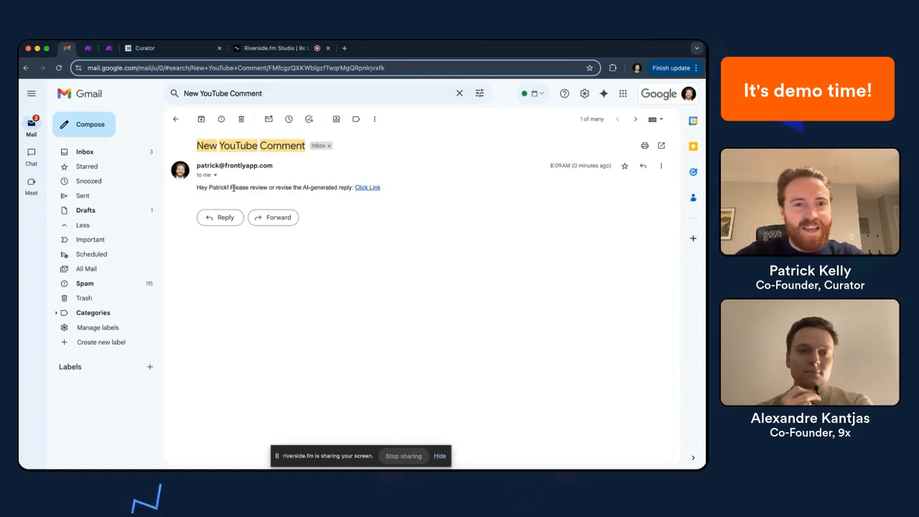
pyautogui.click(365, 190)
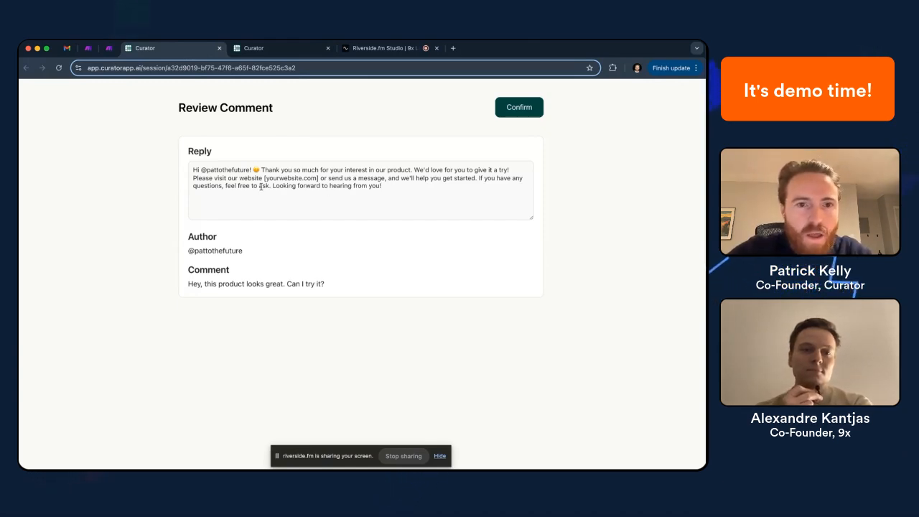
# Replace the [yourwebsite.com] placeholder in the Curator reply with curatorapp.ai and confirm the reviewed comment reply
pyautogui.moveTo(264, 178); pyautogui.dragTo(318, 178)
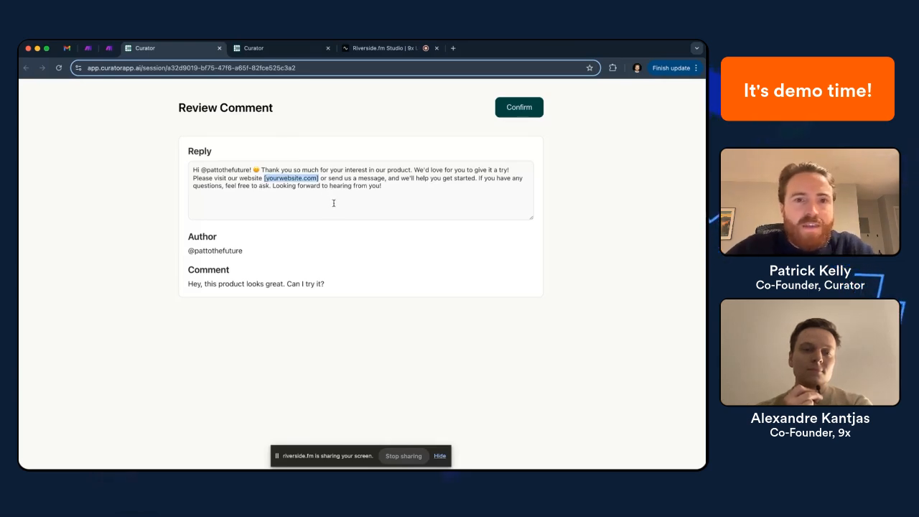
pyautogui.press('BackSpace')
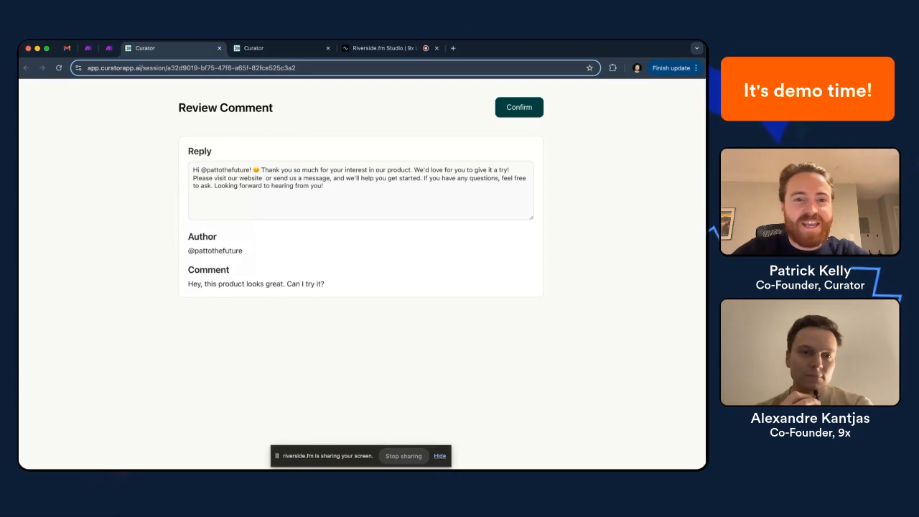
pyautogui.write('curatorapp')
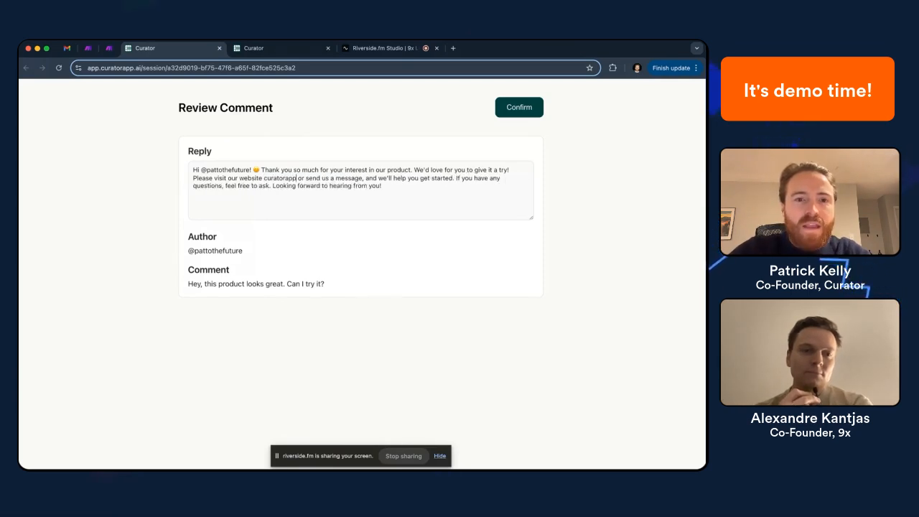
pyautogui.write('.ai')
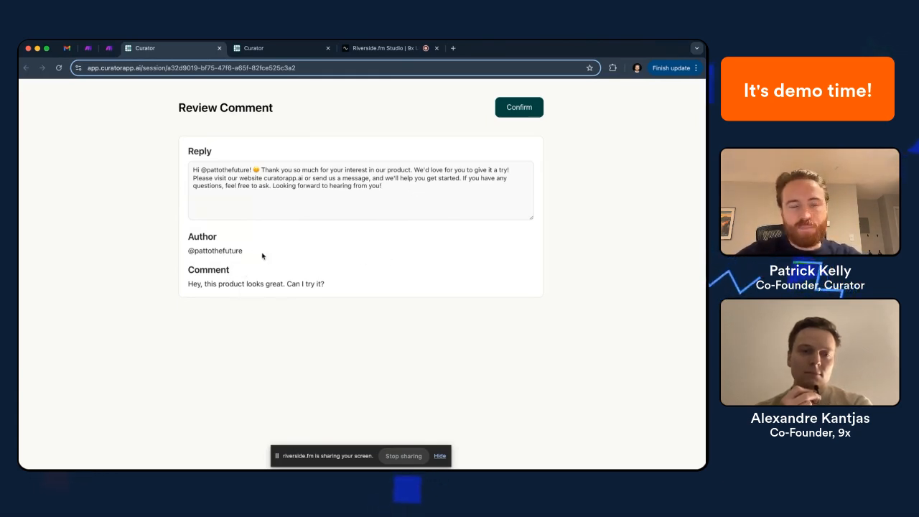
pyautogui.click(516, 107)
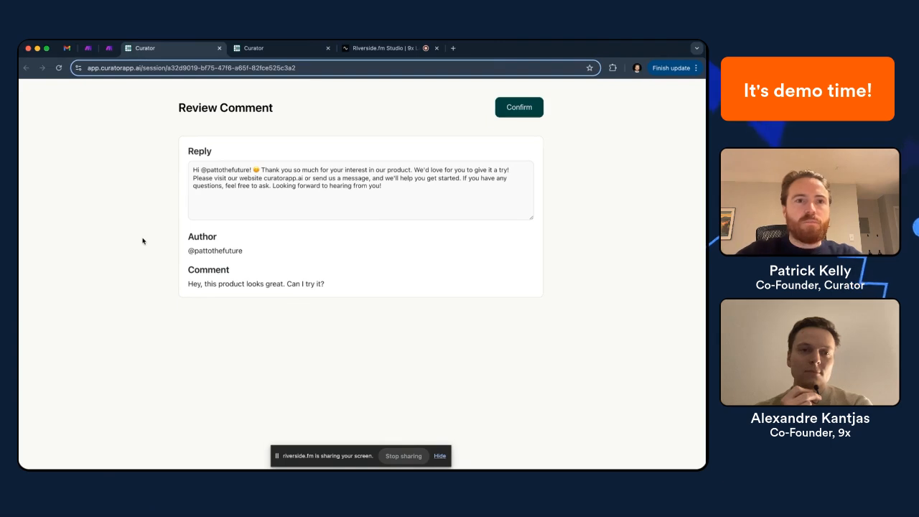
# Reload the YouTube video page, pause playback, and expand the reply under the newly posted comment
pyautogui.press('super+grave')
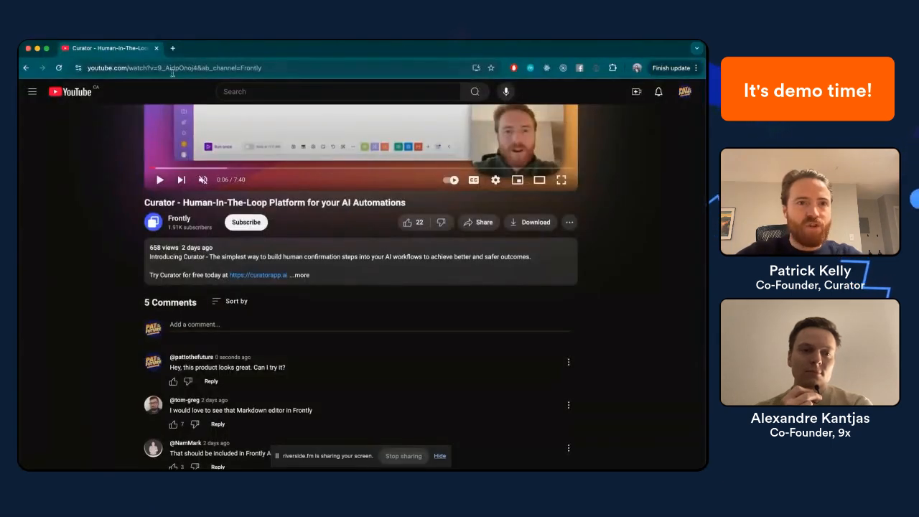
pyautogui.click(172, 70)
pyautogui.press('Return')
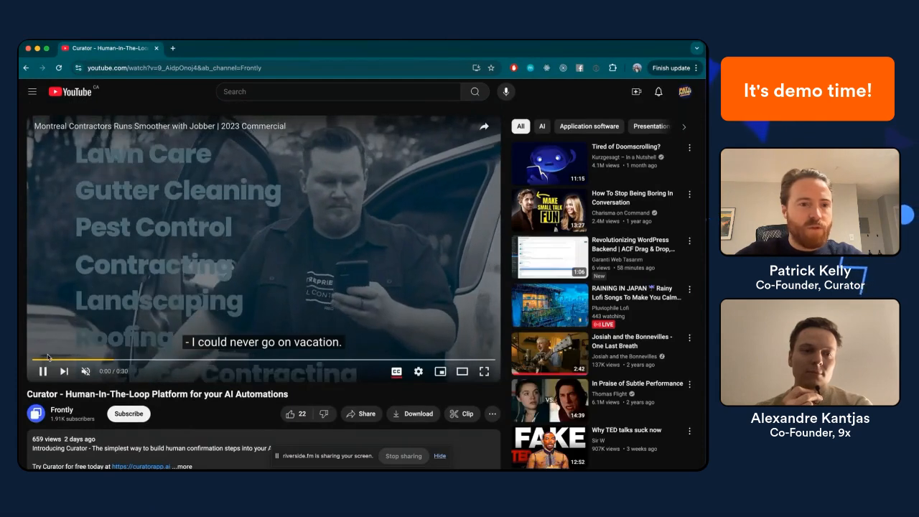
pyautogui.click(43, 371)
pyautogui.scroll(-2, 176, 288)
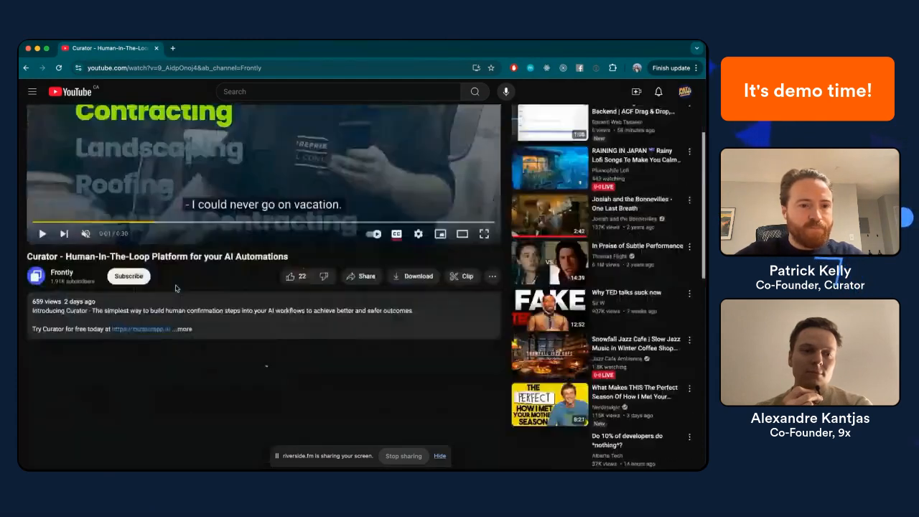
pyautogui.scroll(-3, 176, 288)
pyautogui.click(95, 244)
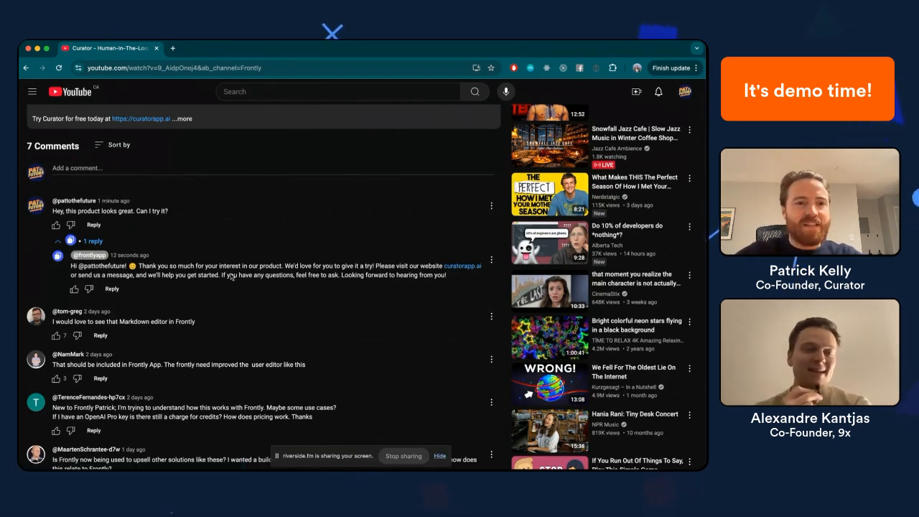
pyautogui.press('super+grave')
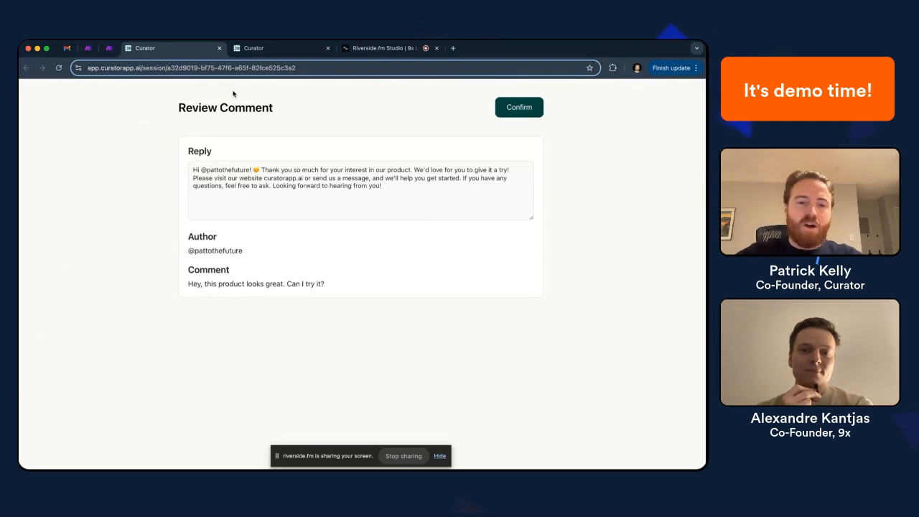
pyautogui.click(401, 455)
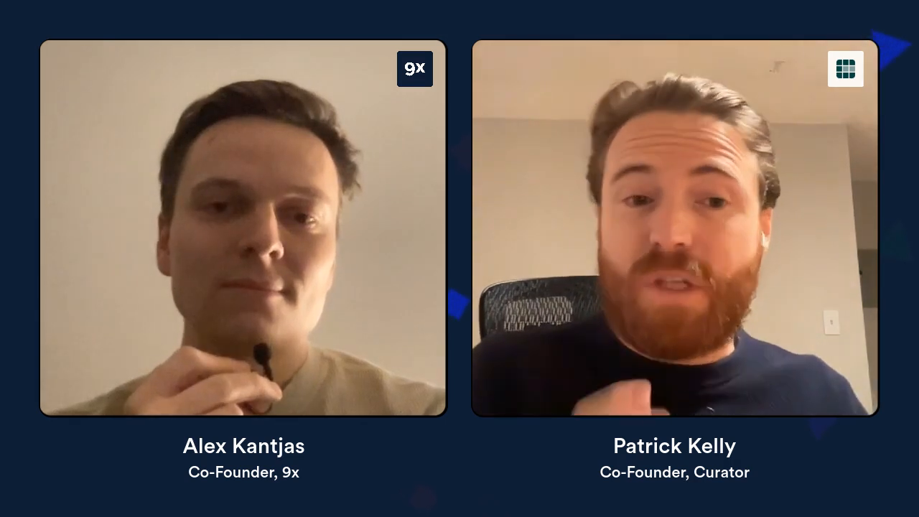
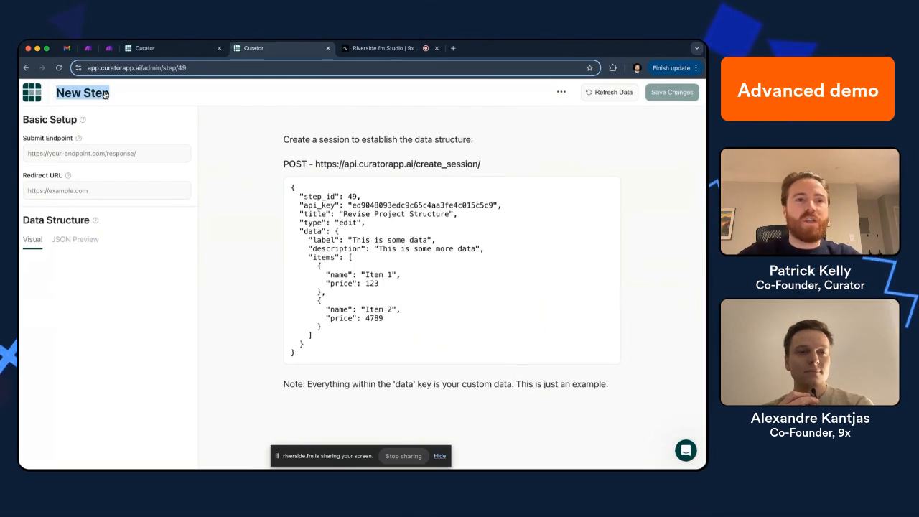
# Name the new Curator step "Ecommerce Products", select the whole sample create-session JSON, and save the changes
pyautogui.write('Ecommerce Products')
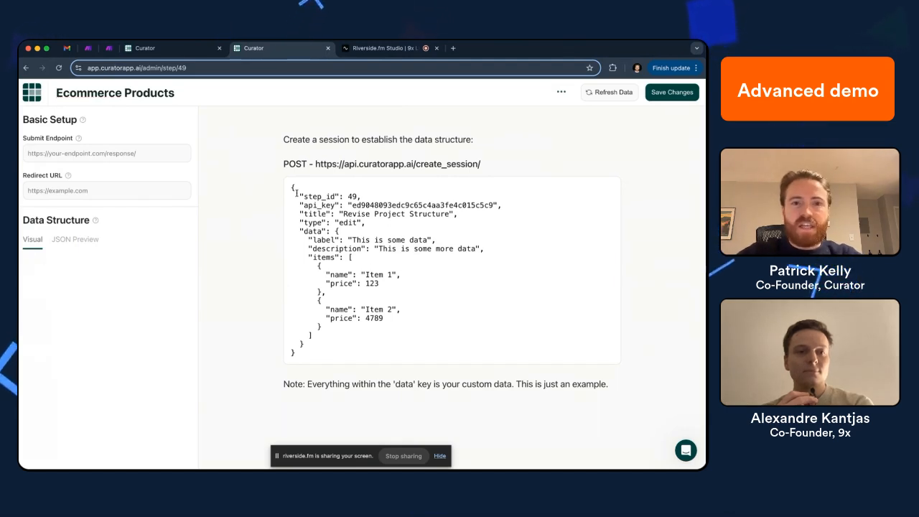
pyautogui.moveTo(290, 188); pyautogui.dragTo(349, 359)
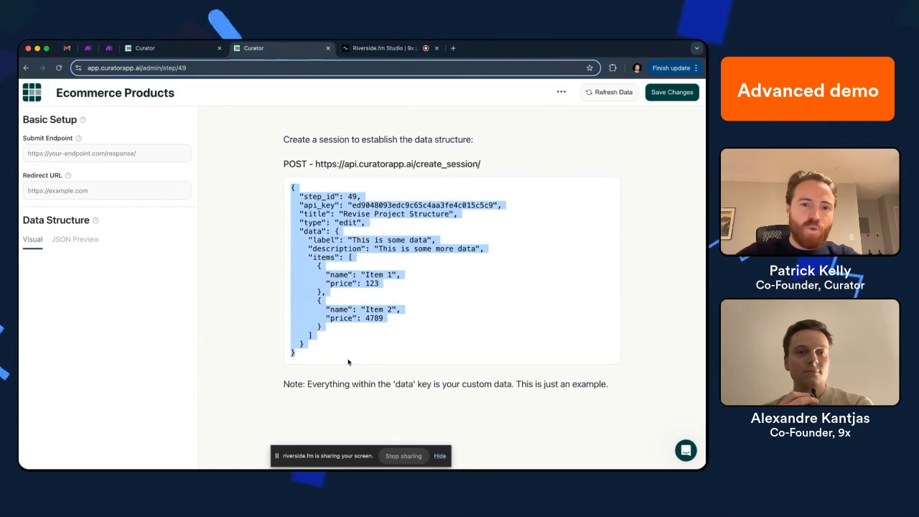
pyautogui.click(353, 359)
pyautogui.moveTo(290, 188); pyautogui.dragTo(344, 360)
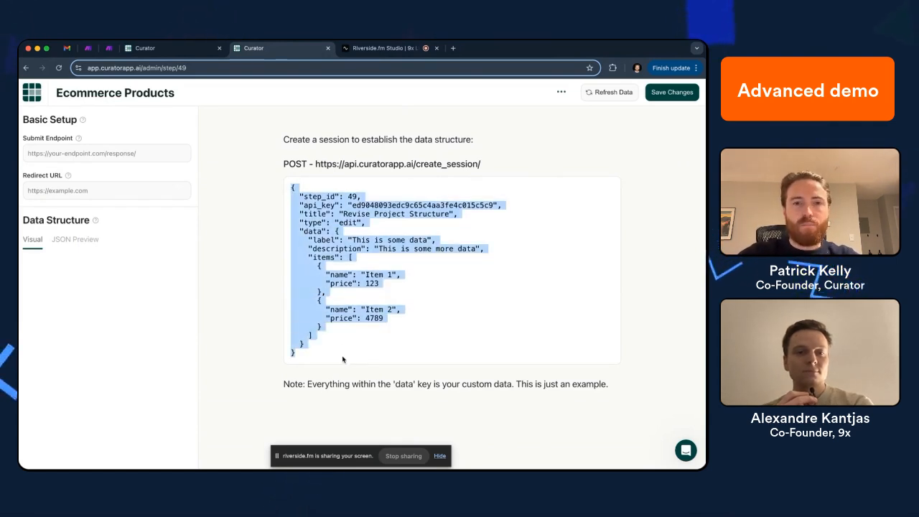
pyautogui.click(343, 359)
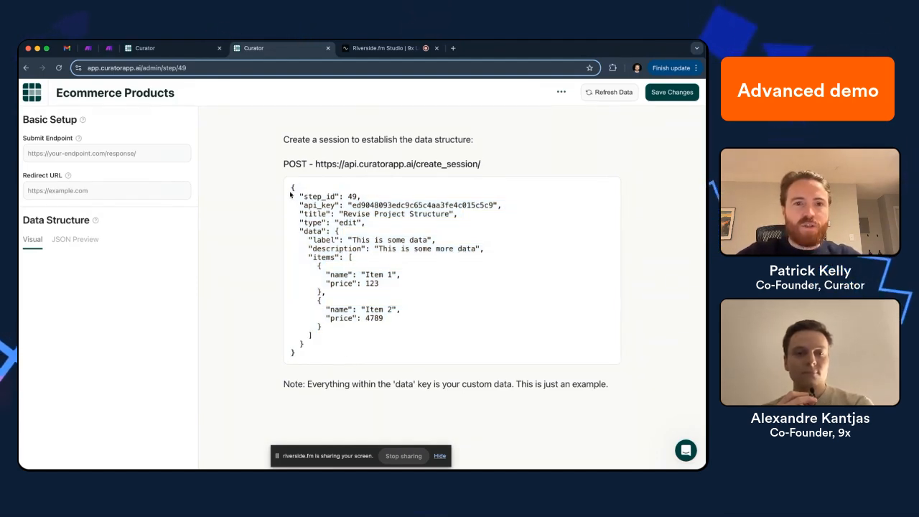
pyautogui.moveTo(290, 192); pyautogui.dragTo(330, 354)
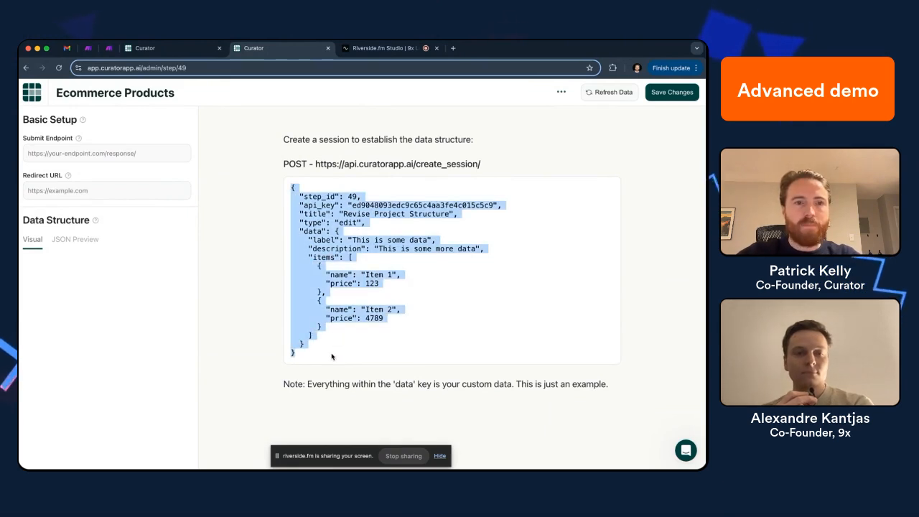
pyautogui.click(672, 92)
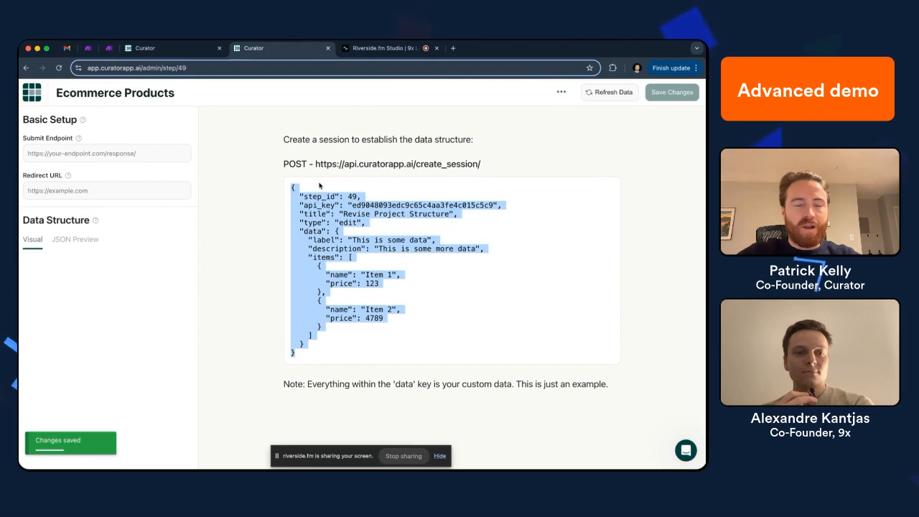
# Switch to the Make scenarios list and turn off both the Comment Reply and YouTube Comment Reply (Pre-Confirmation) scenarios
pyautogui.click(88, 49)
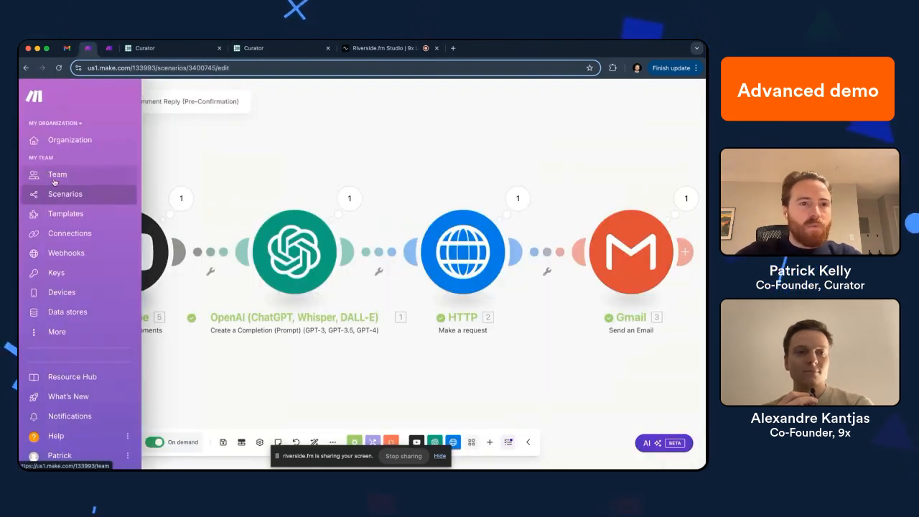
pyautogui.click(65, 195)
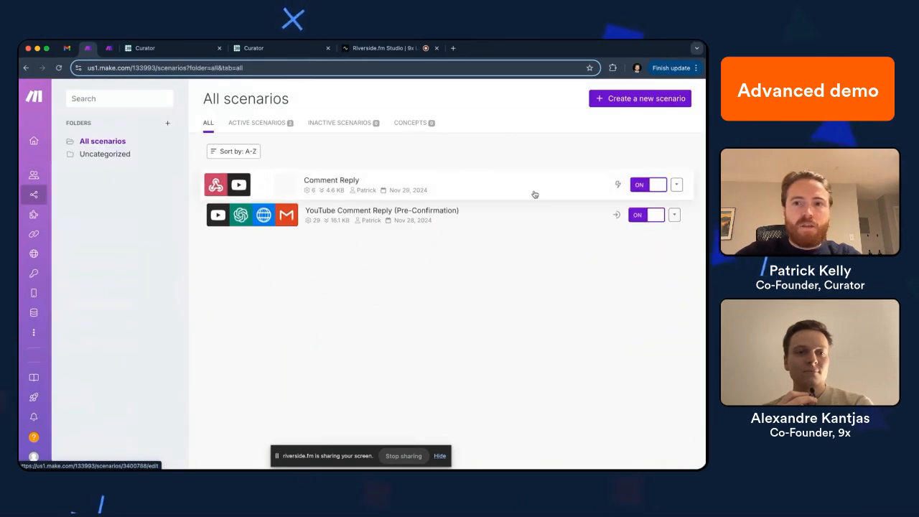
pyautogui.click(644, 213)
pyautogui.click(638, 184)
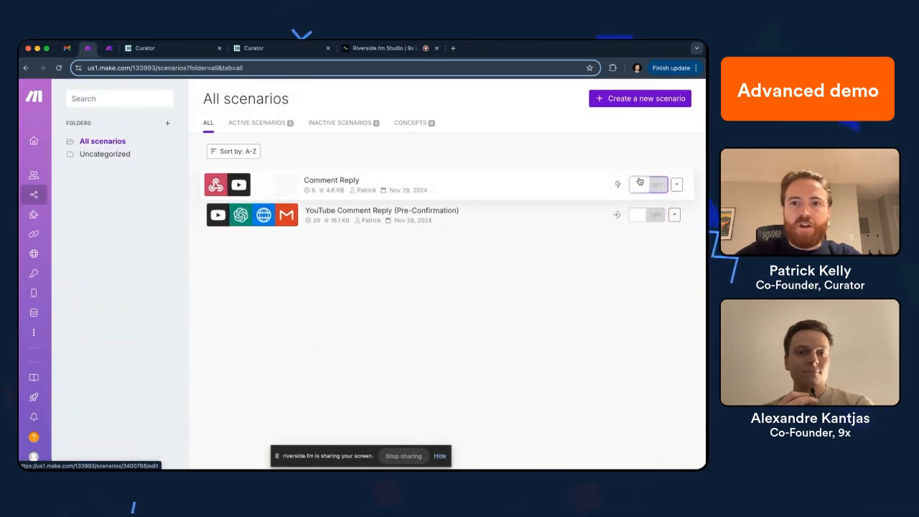
# Create a new scenario with an HTTP "Make a request" module as its first module
pyautogui.click(650, 98)
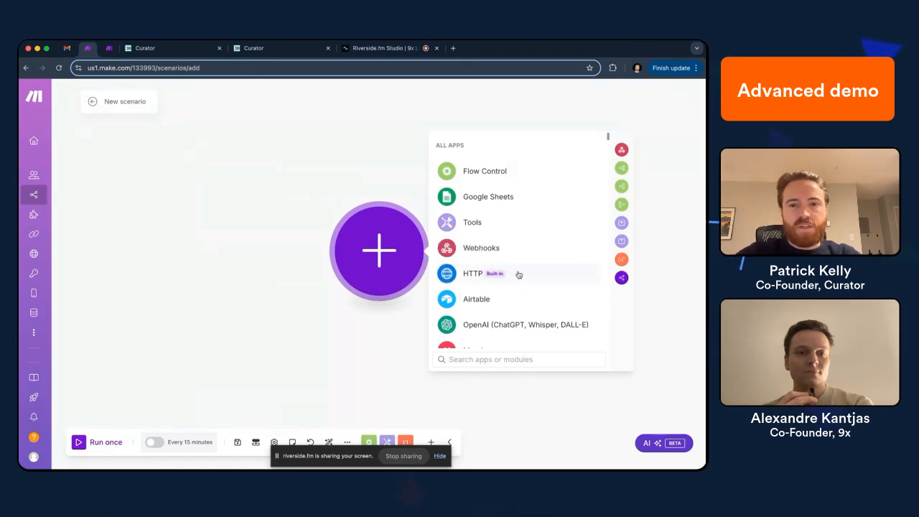
pyautogui.click(519, 274)
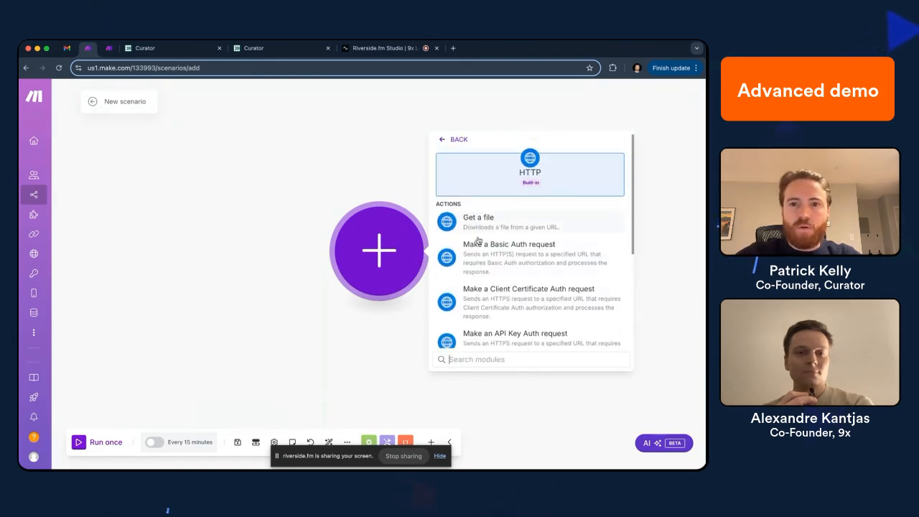
pyautogui.scroll(-4, 481, 287)
pyautogui.scroll(-2, 485, 287)
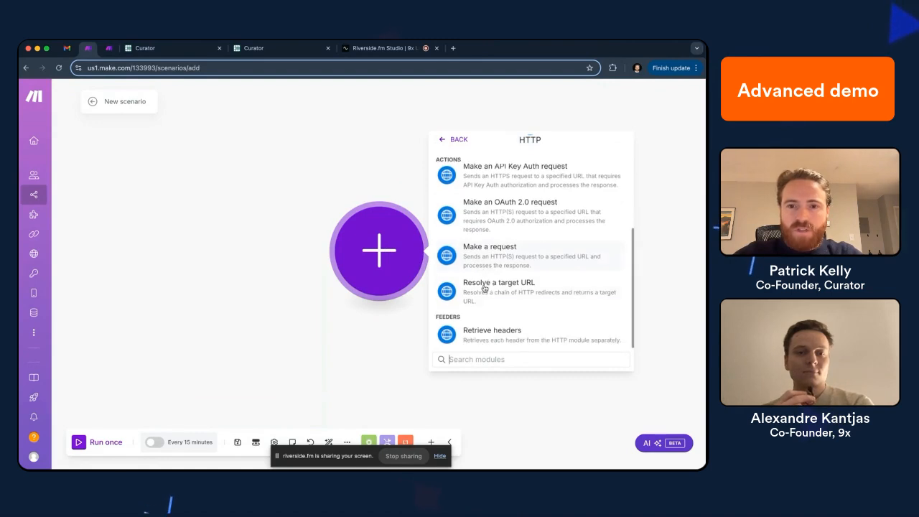
pyautogui.click(529, 257)
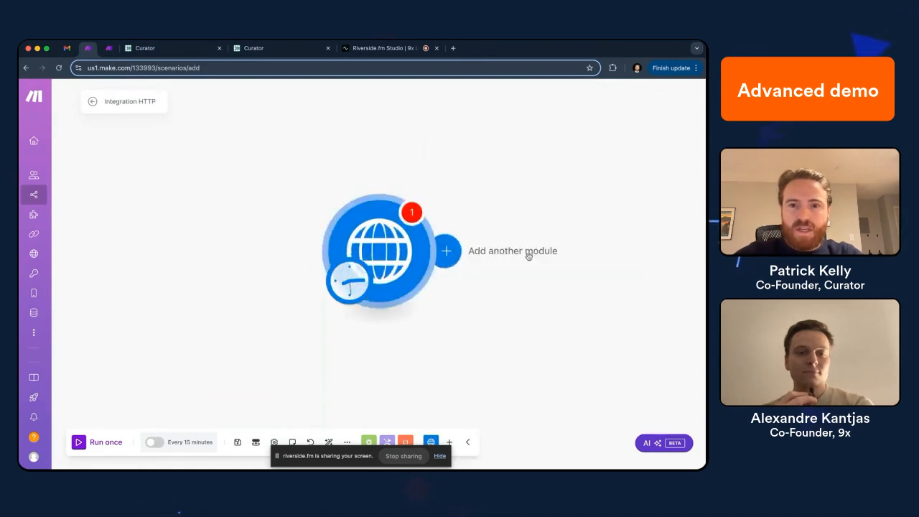
# Set the HTTP body type to Raw and content type to JSON (application/json), and paste the sample session JSON with its API key as request content
pyautogui.click(509, 163)
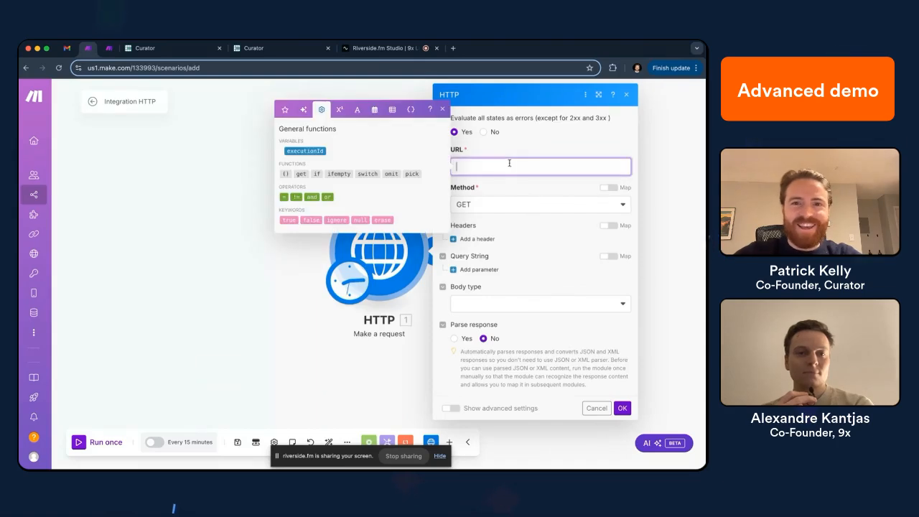
pyautogui.click(508, 305)
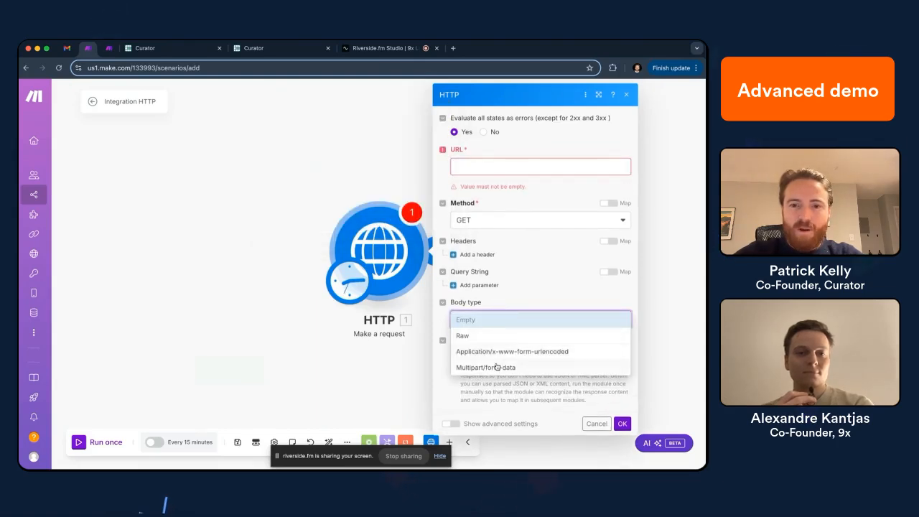
pyautogui.click(463, 335)
pyautogui.scroll(-2, 493, 363)
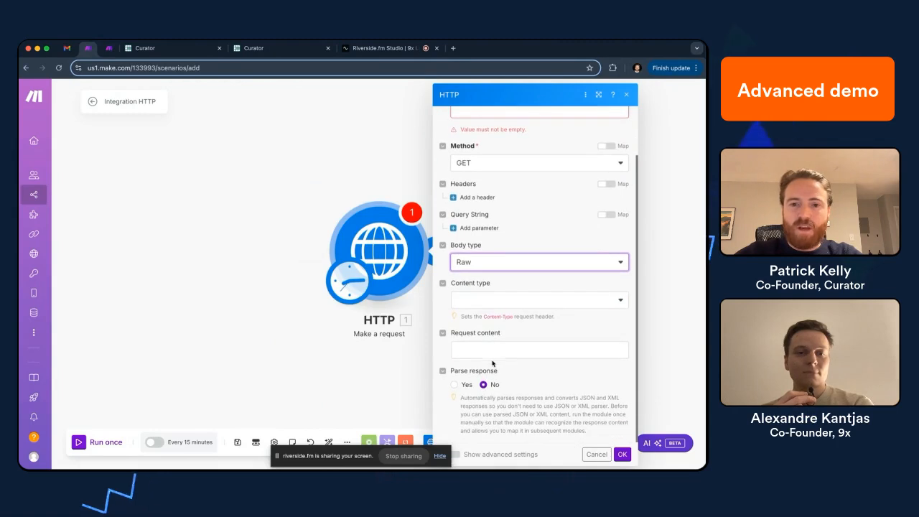
pyautogui.click(502, 302)
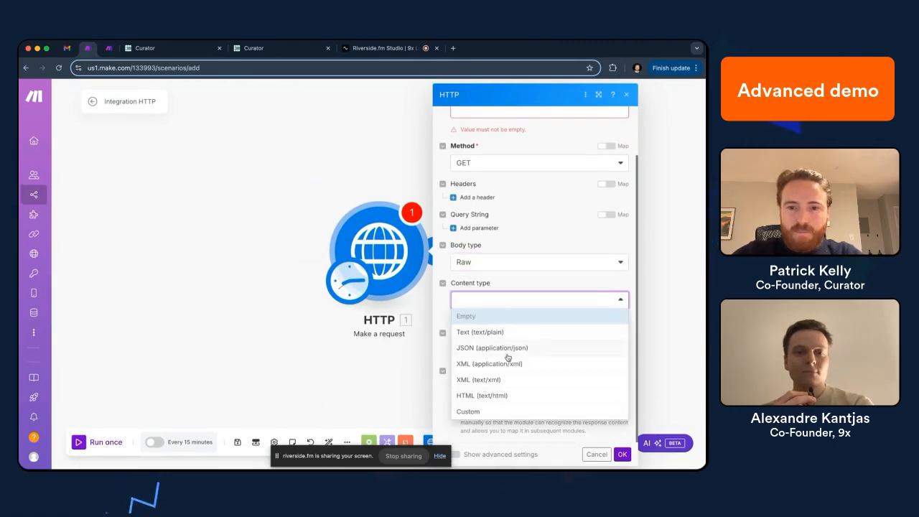
pyautogui.click(507, 351)
pyautogui.click(482, 352)
pyautogui.press('super+v')
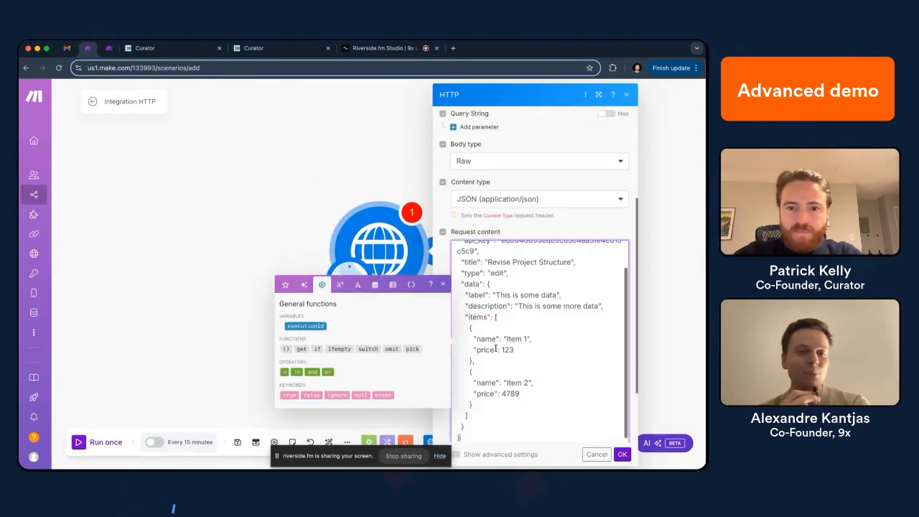
pyautogui.scroll(2, 518, 316)
pyautogui.click(307, 174)
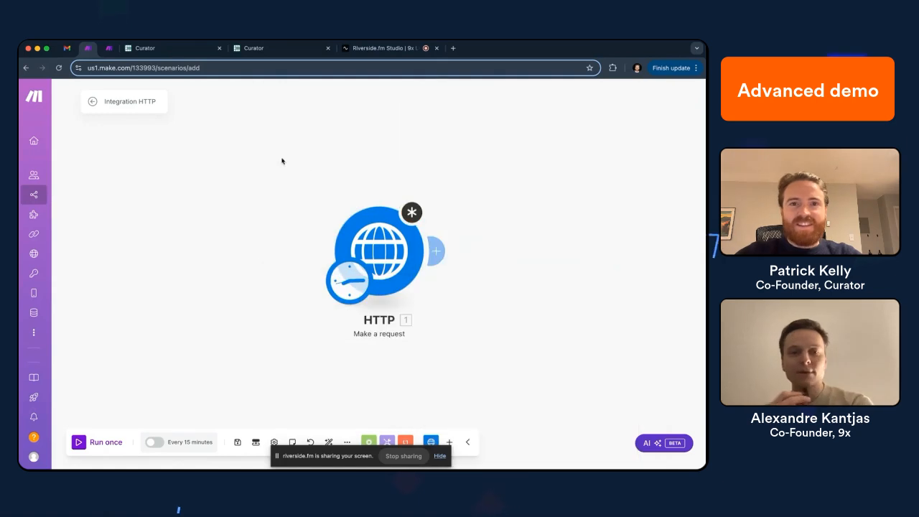
pyautogui.click(181, 52)
pyautogui.click(244, 48)
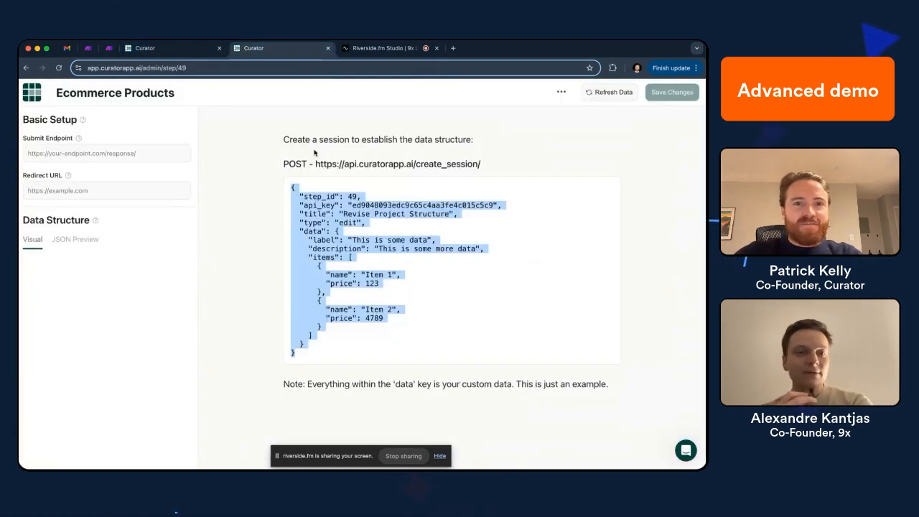
pyautogui.moveTo(315, 164); pyautogui.dragTo(525, 168)
pyautogui.press('super+c')
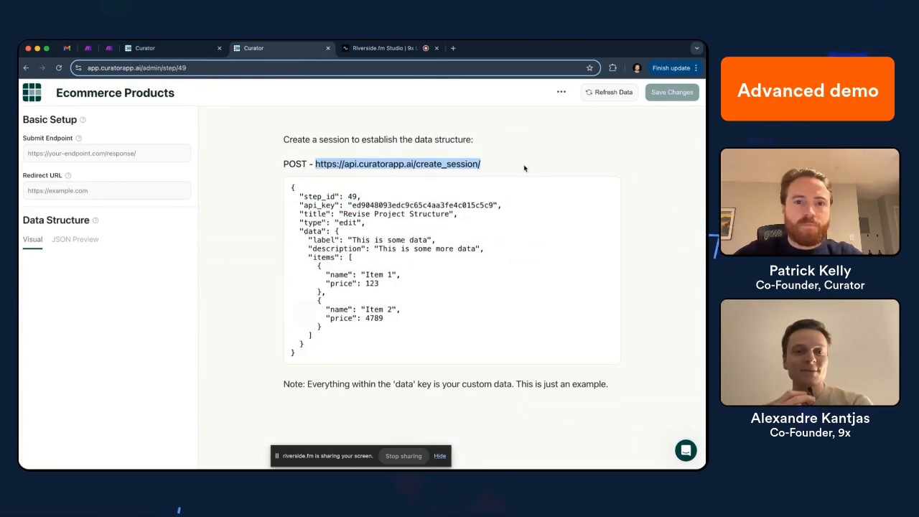
pyautogui.click(108, 49)
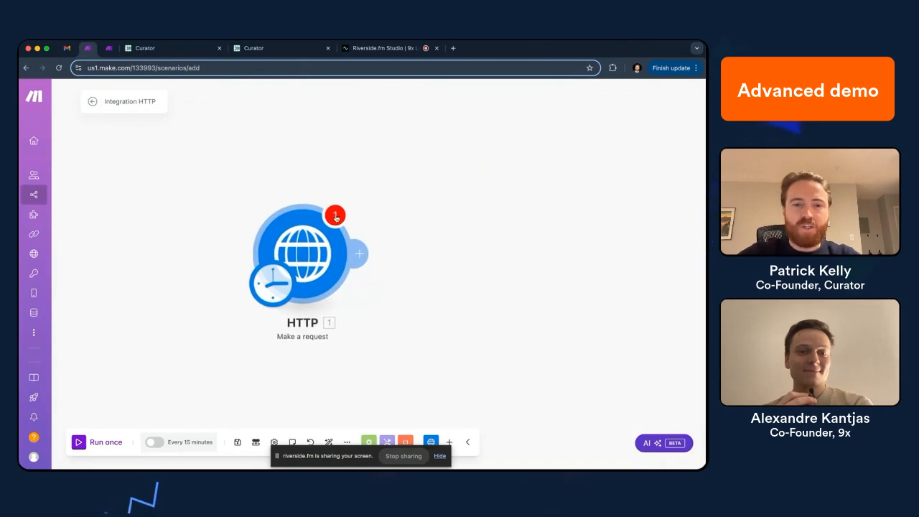
pyautogui.click(336, 224)
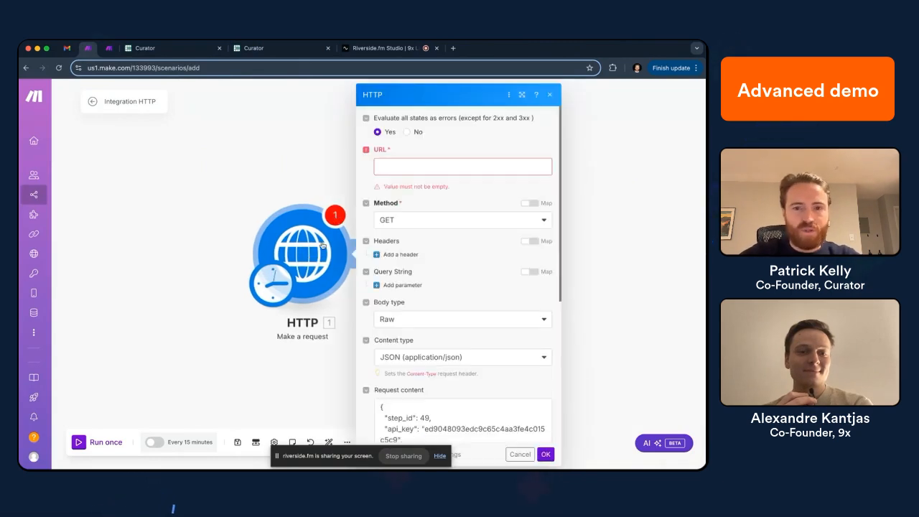
pyautogui.click(460, 167)
pyautogui.press('super+v')
pyautogui.click(466, 151)
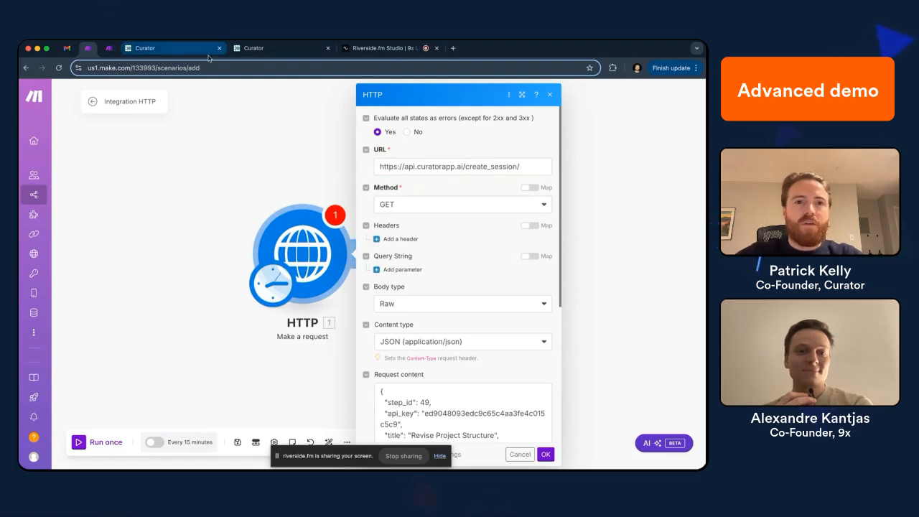
# Review the HTTP module's URL and the data section of its JSON request content
pyautogui.moveTo(377, 167); pyautogui.dragTo(530, 167)
pyautogui.click(530, 167)
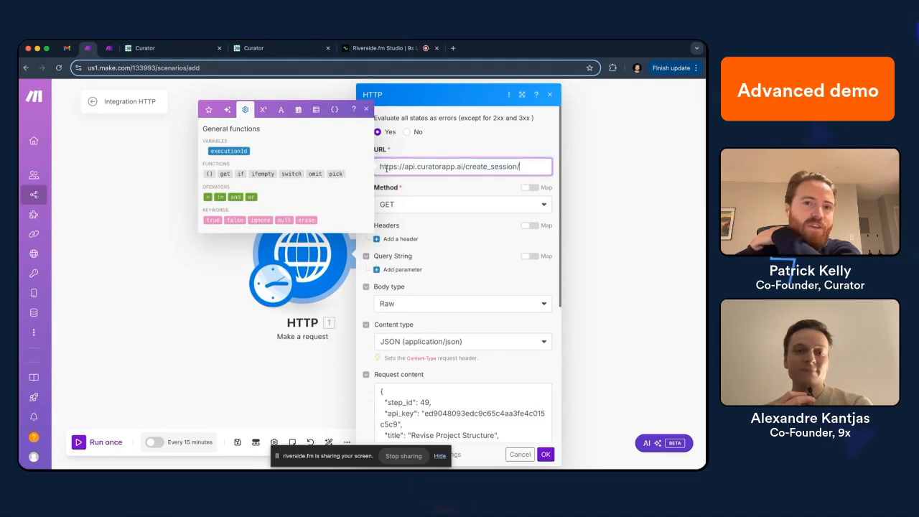
pyautogui.press('super+a')
pyautogui.click(513, 149)
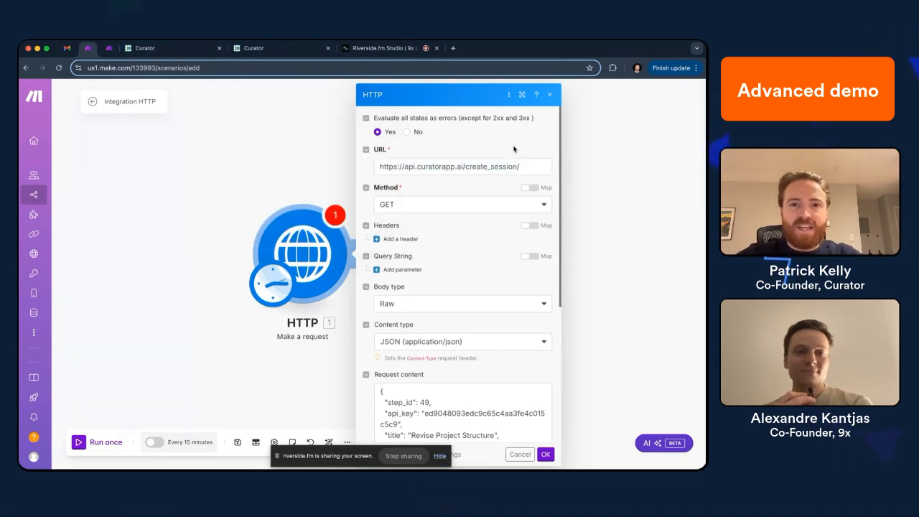
pyautogui.scroll(-5, 500, 286)
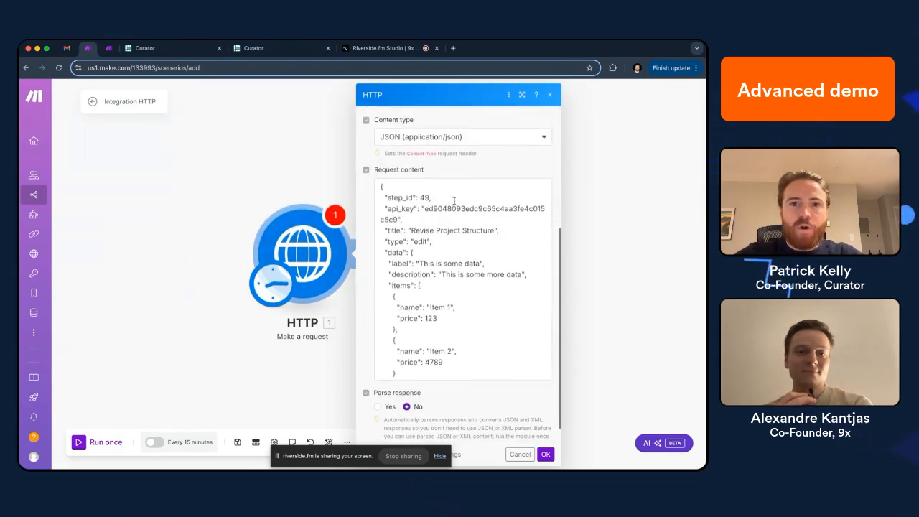
pyautogui.scroll(-2, 387, 208)
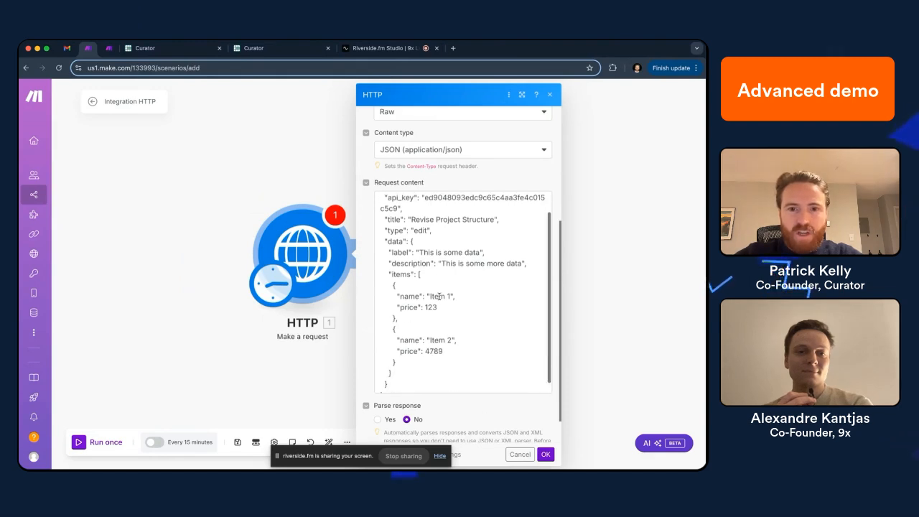
pyautogui.click(412, 235)
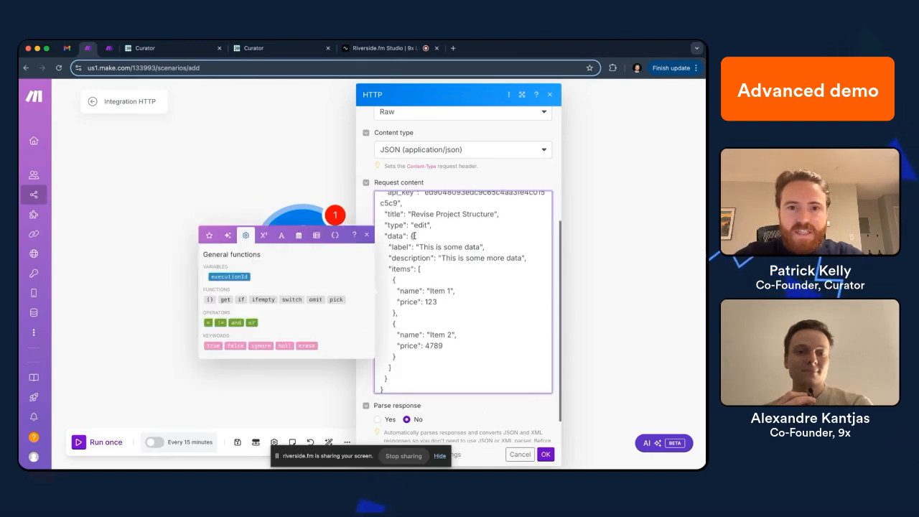
pyautogui.doubleClick(394, 236)
pyautogui.click(428, 236)
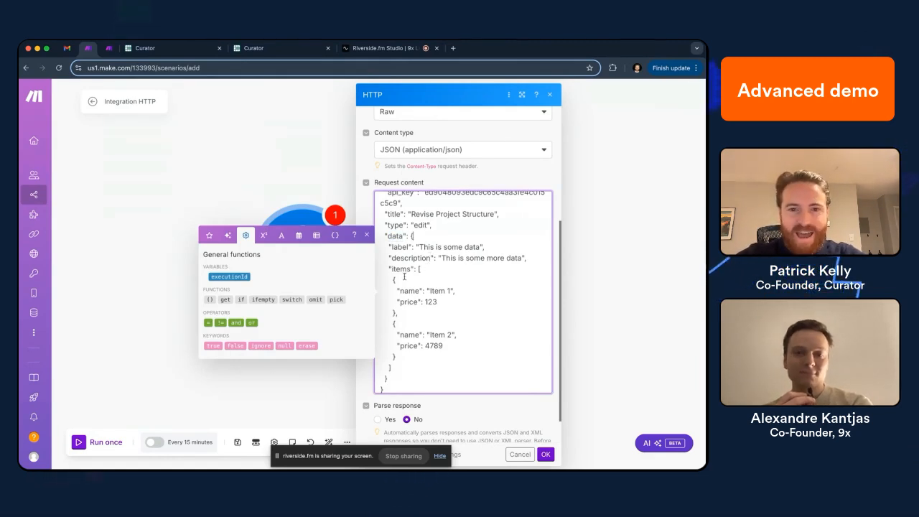
# Add a "description" field with the value "13241324" below the name of Item 1 in the request content, and copy that line
pyautogui.scroll(-1, 421, 296)
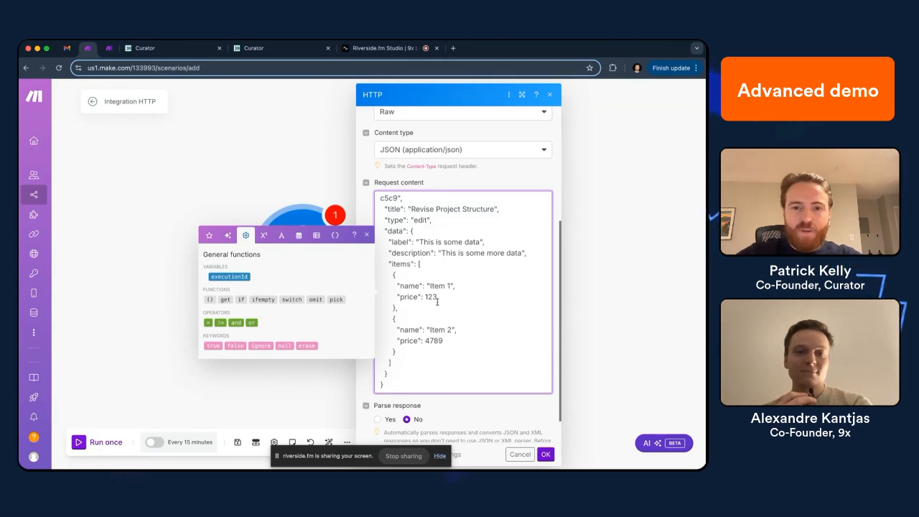
pyautogui.write('"name": "Item 1",')
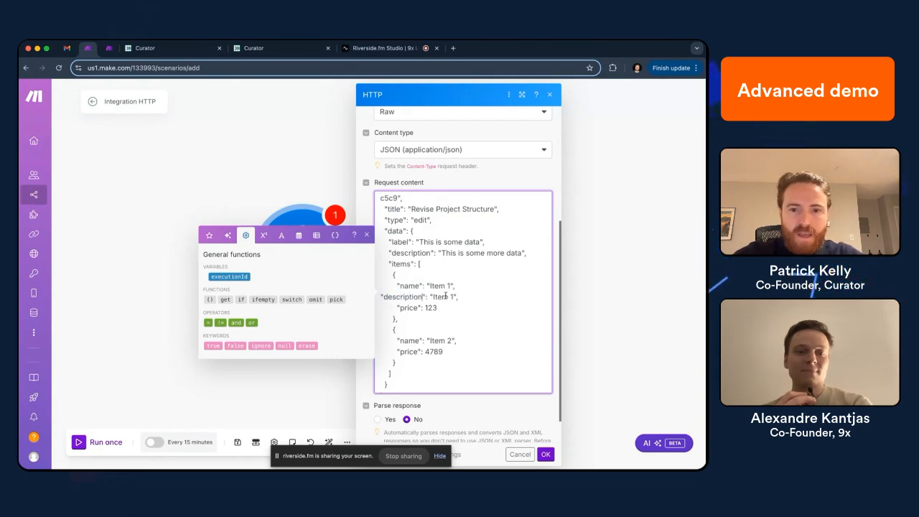
pyautogui.moveTo(455, 297); pyautogui.dragTo(381, 297)
pyautogui.write('13241324')
pyautogui.press('super+c')
# Add a "description" field with the value "23434224" below the name of Item 2, and confirm the HTTP module's settings
pyautogui.click(471, 340)
pyautogui.press('Return')
pyautogui.press('super+v')
pyautogui.moveTo(433, 351); pyautogui.dragTo(447, 351)
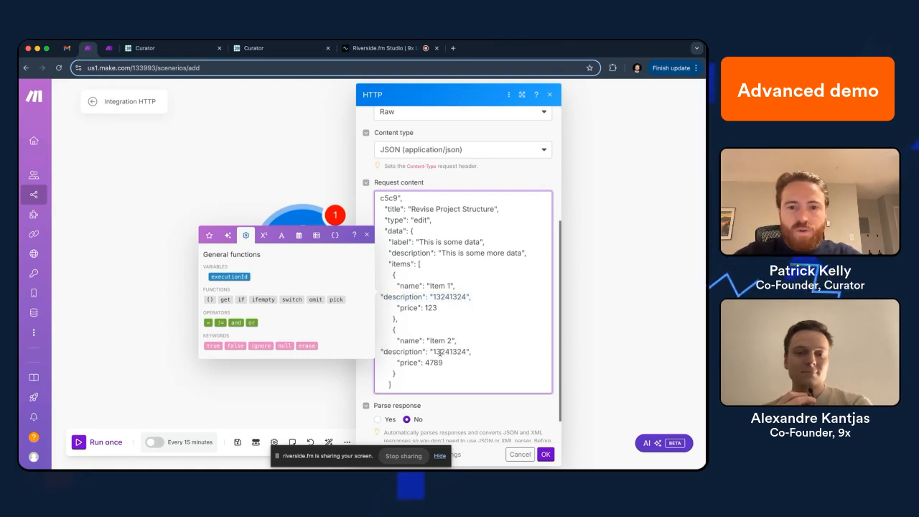
pyautogui.hotkey('shift', 'Right')
pyautogui.hotkey('shift', 'Right')
pyautogui.hotkey('shift', 'Right')
pyautogui.hotkey('shift', 'Right')
pyautogui.write('2344')
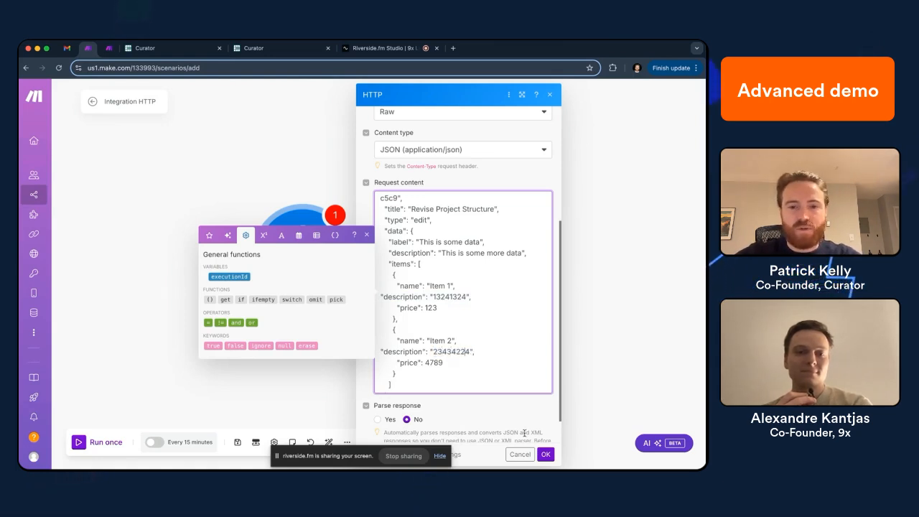
pyautogui.click(496, 406)
pyautogui.scroll(-2, 495, 388)
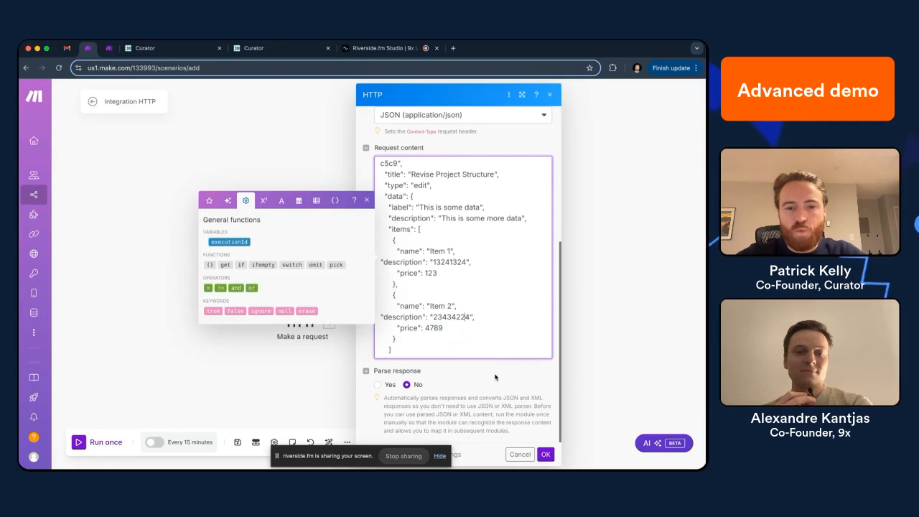
pyautogui.scroll(-2, 494, 359)
pyautogui.scroll(4, 488, 327)
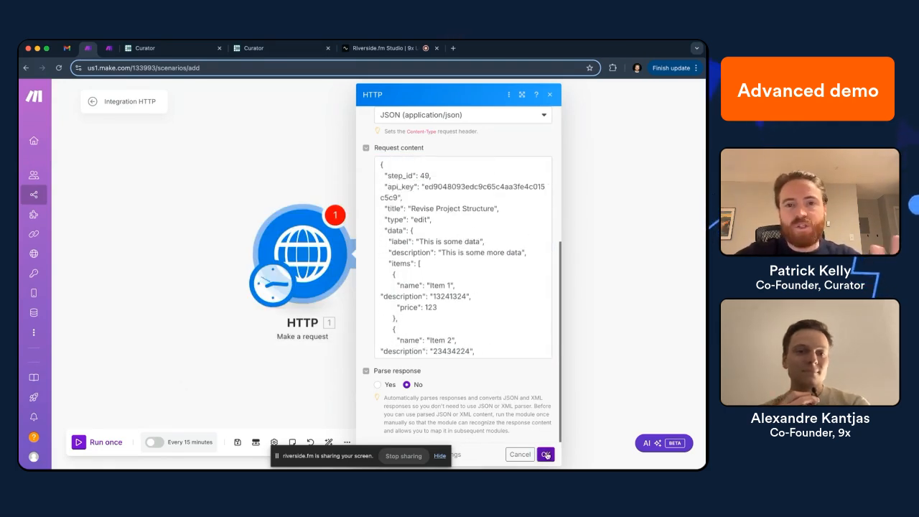
pyautogui.click(546, 454)
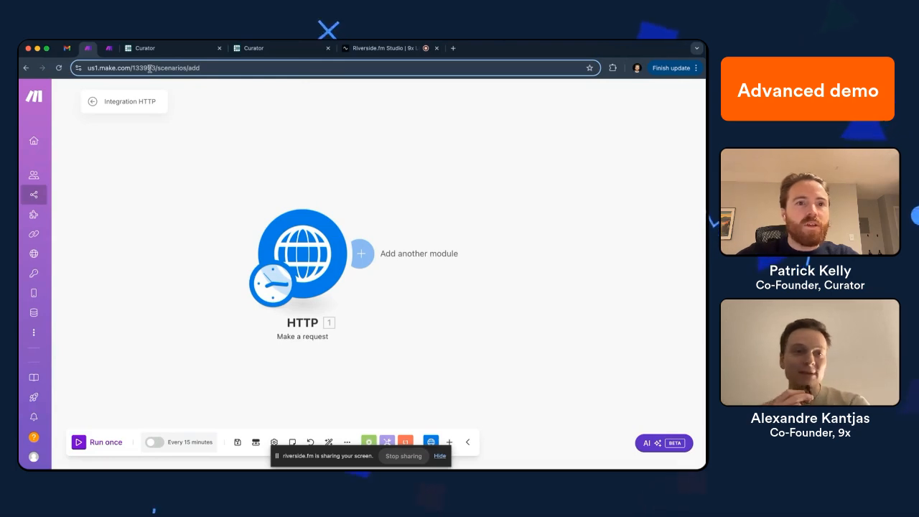
# Reopen the HTTP module, change its request method to POST, and confirm the settings
pyautogui.click(448, 255)
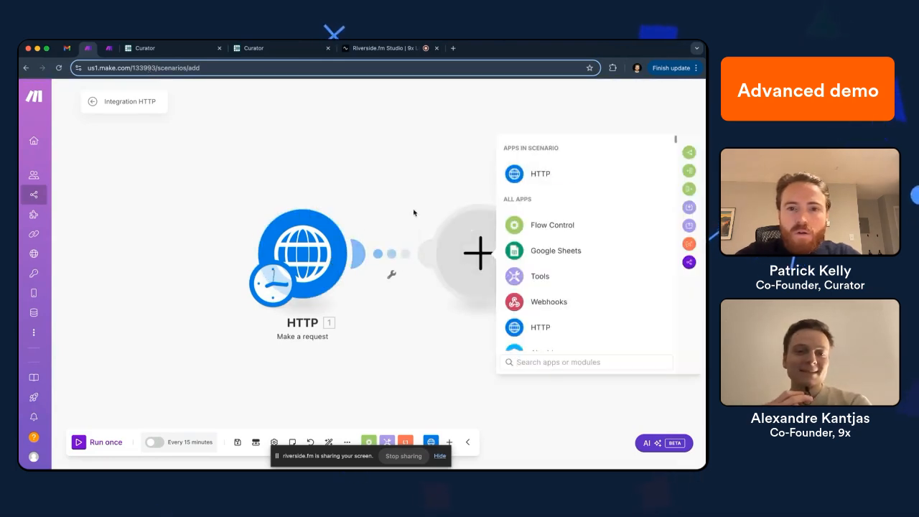
pyautogui.click(369, 203)
pyautogui.click(302, 265)
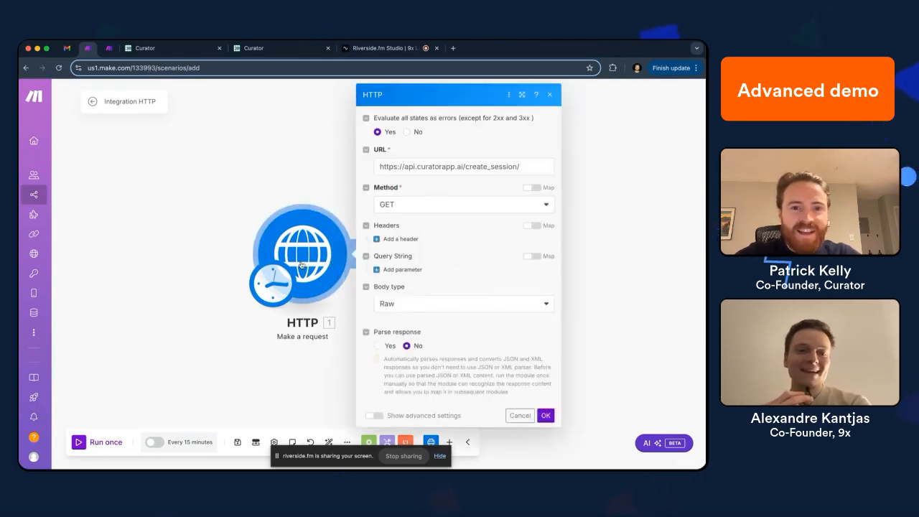
pyautogui.click(421, 205)
pyautogui.click(424, 254)
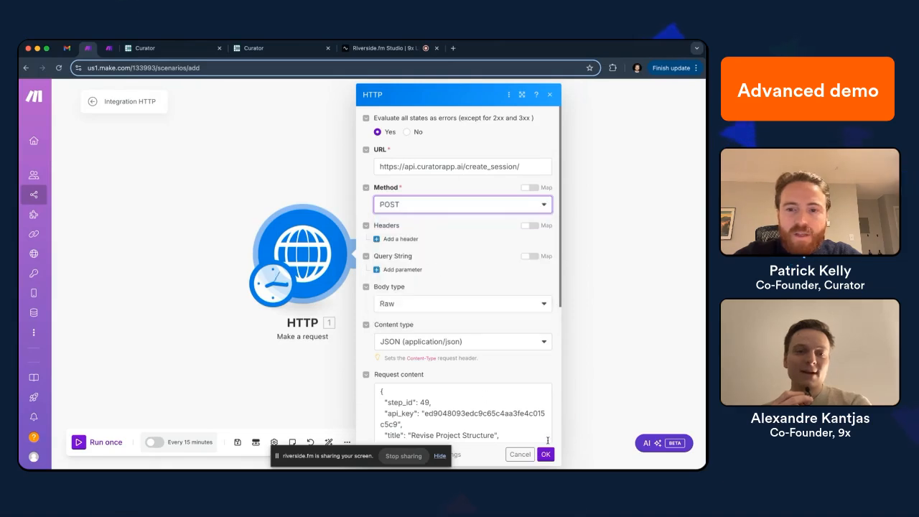
pyautogui.click(546, 454)
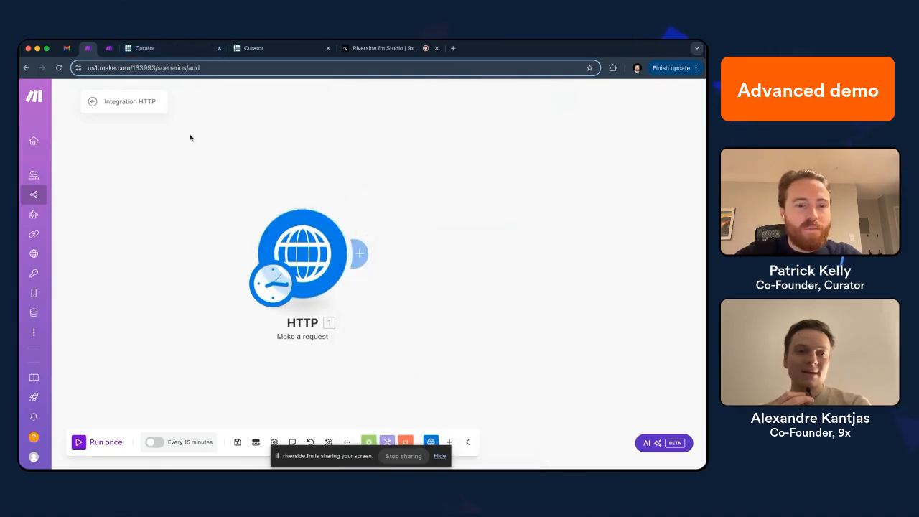
# Close the Review Comment session page and run the HTTP scenario once in Make to get a session link
pyautogui.click(176, 49)
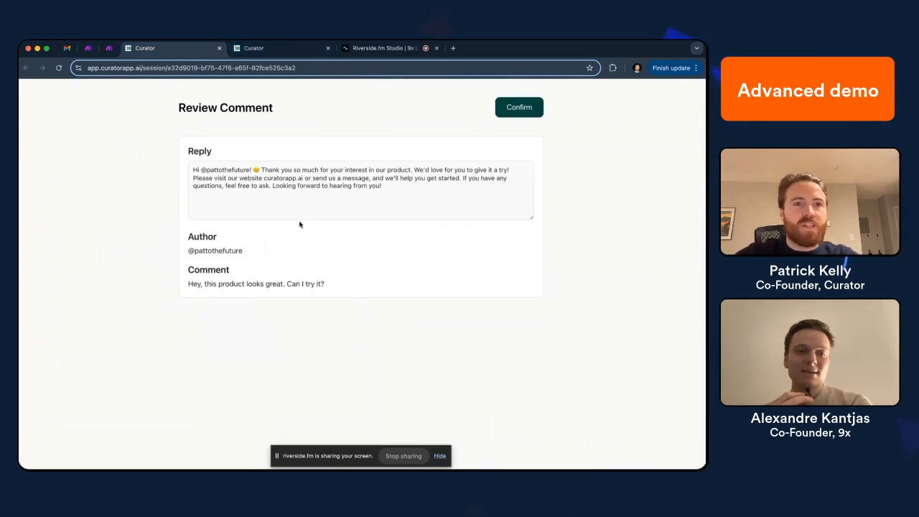
pyautogui.press('super+w')
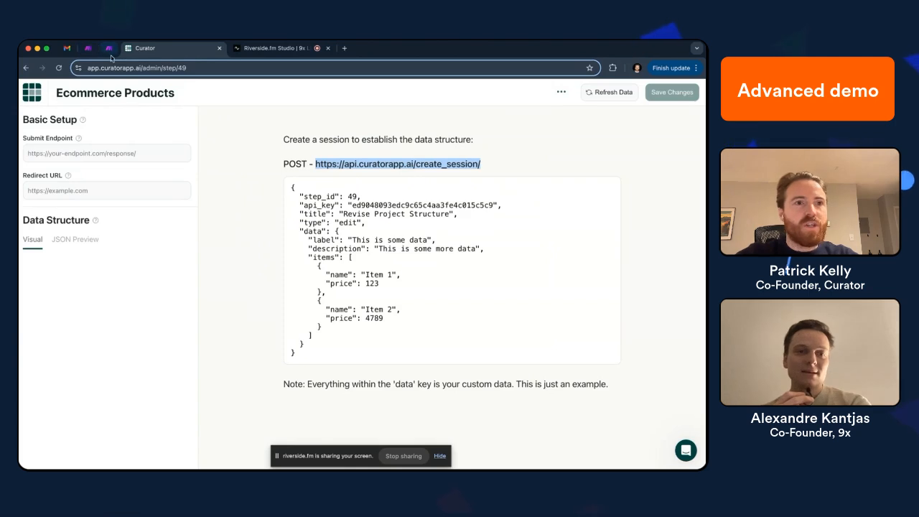
pyautogui.click(88, 50)
pyautogui.click(91, 445)
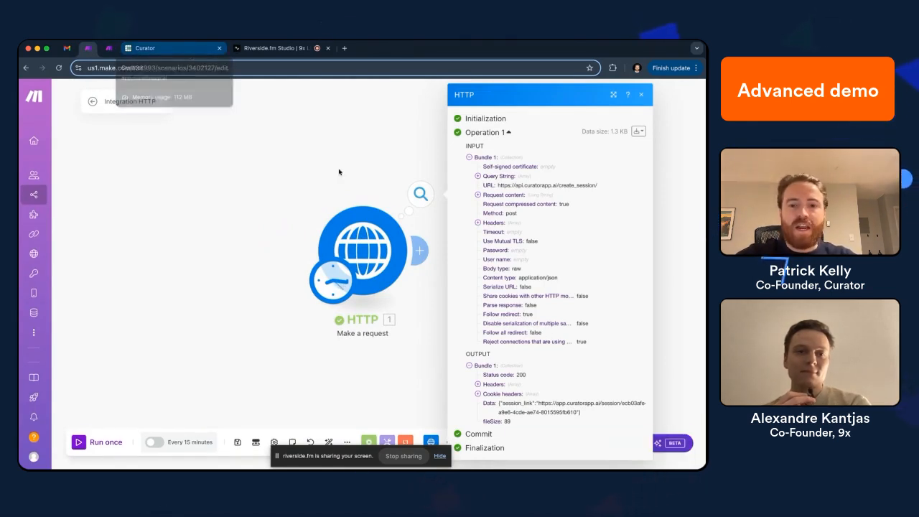
pyautogui.moveTo(499, 404); pyautogui.dragTo(581, 413)
pyautogui.click(592, 413)
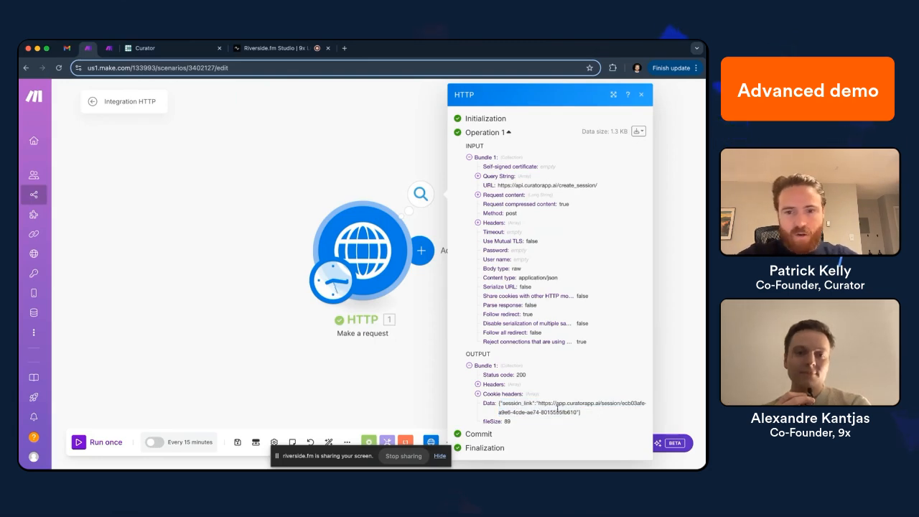
# Return to the Ecommerce Products step in Curator and refresh its data to load the new data structure
pyautogui.click(162, 49)
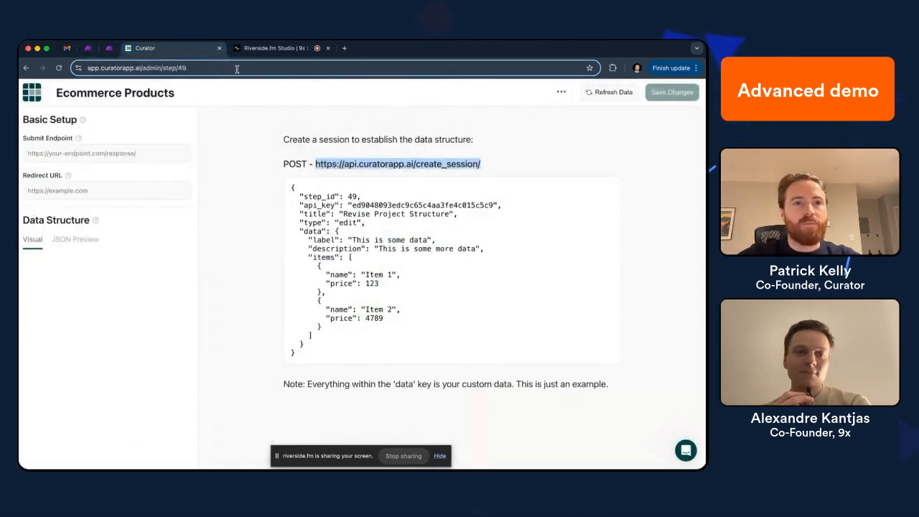
pyautogui.click(237, 69)
pyautogui.click(559, 141)
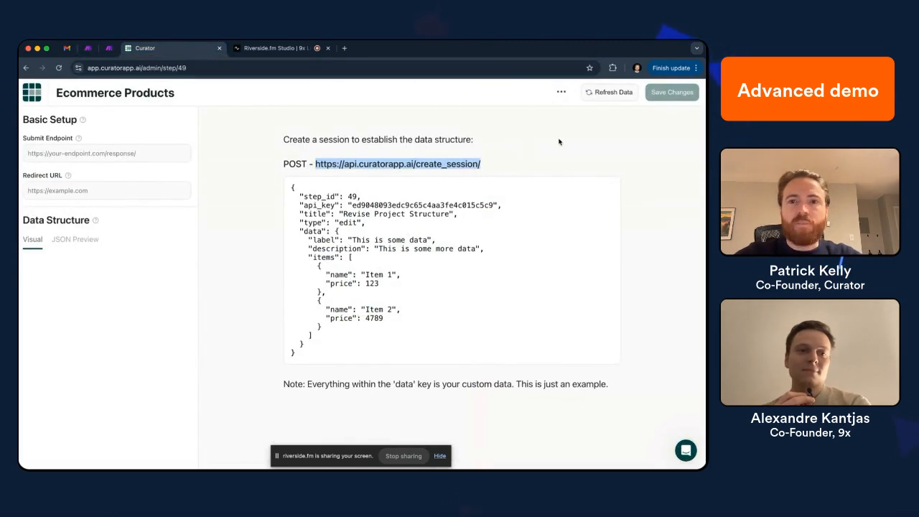
pyautogui.click(436, 163)
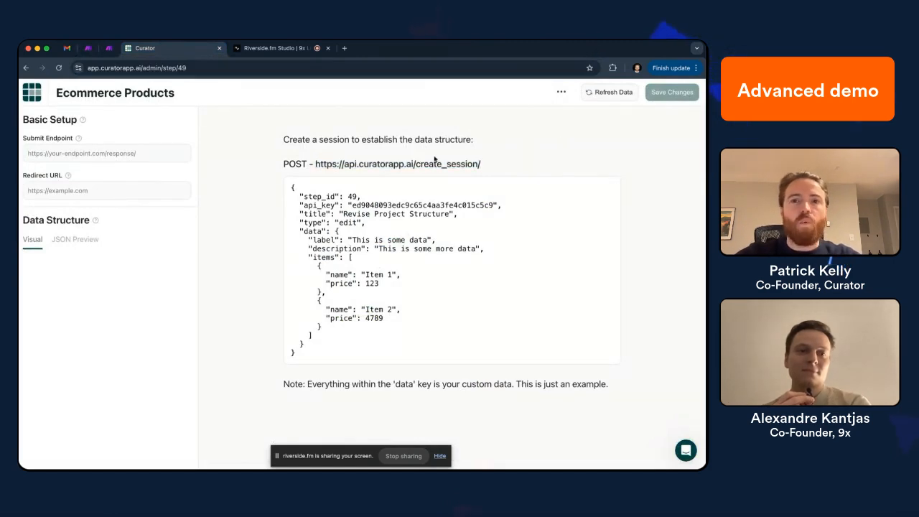
pyautogui.click(610, 94)
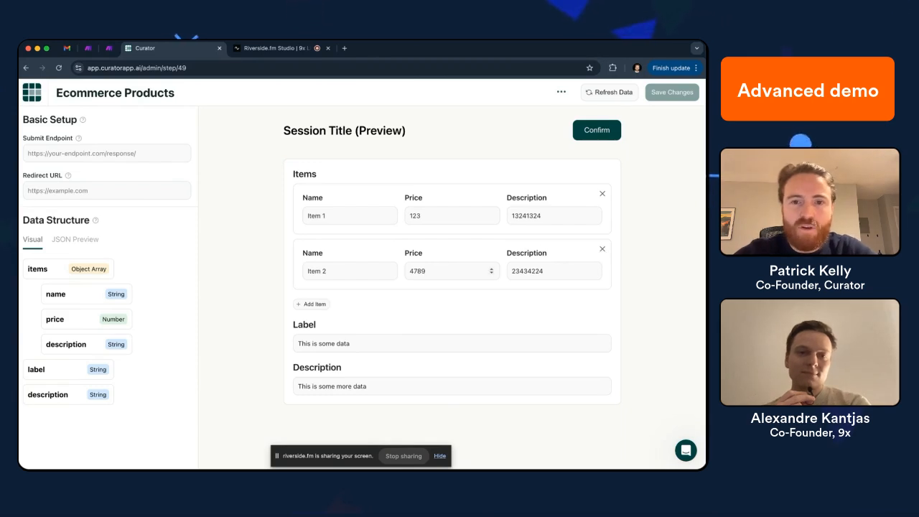
# Remove Item 2 from the session preview's Items form and add two blank items
pyautogui.click(603, 249)
pyautogui.click(319, 249)
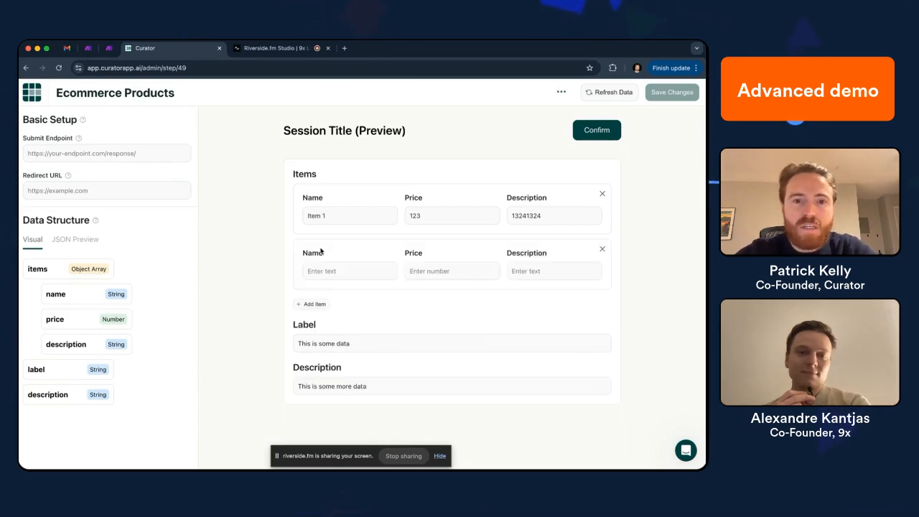
pyautogui.click(316, 302)
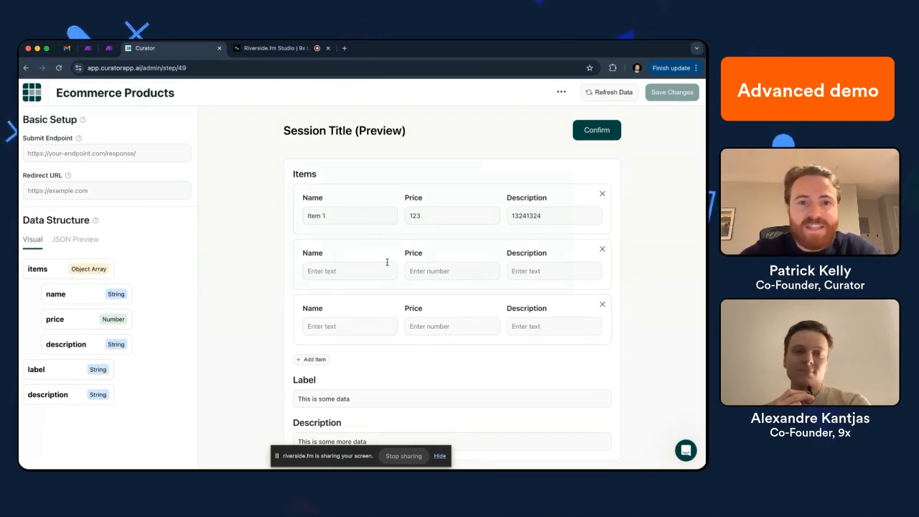
# Try the Table and Form display components for the items array, and set its display component to List
pyautogui.click(73, 270)
pyautogui.click(91, 215)
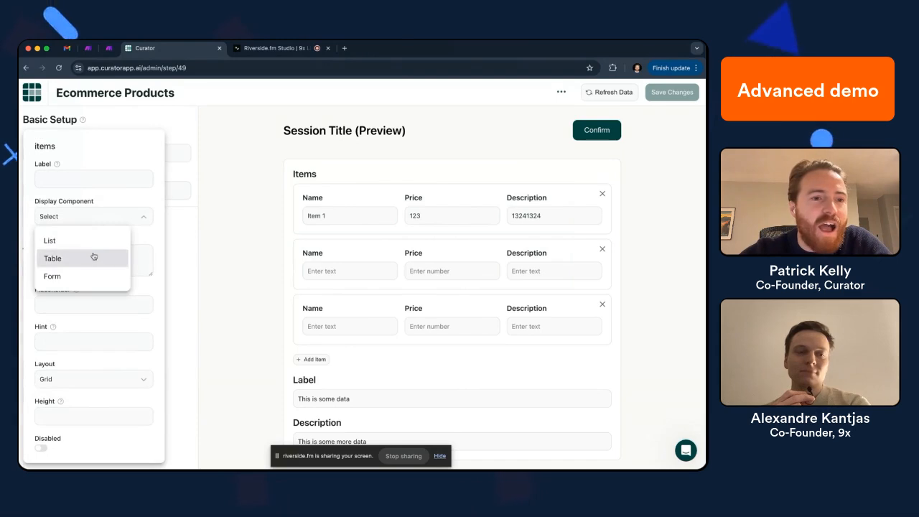
pyautogui.click(94, 256)
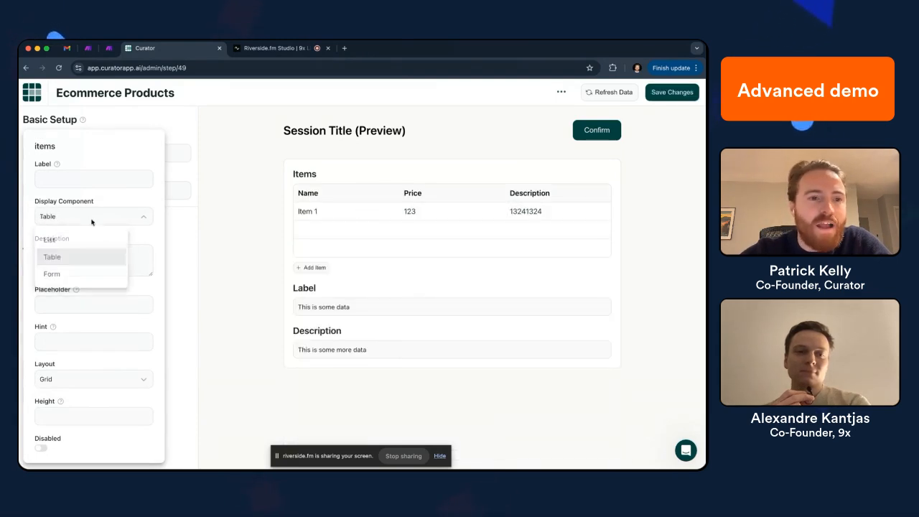
pyautogui.click(91, 219)
pyautogui.click(91, 273)
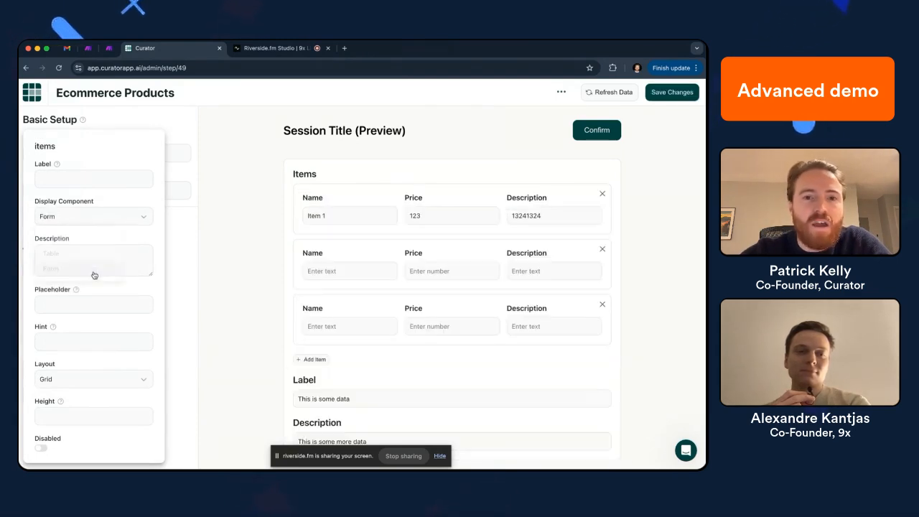
pyautogui.click(112, 215)
pyautogui.click(84, 239)
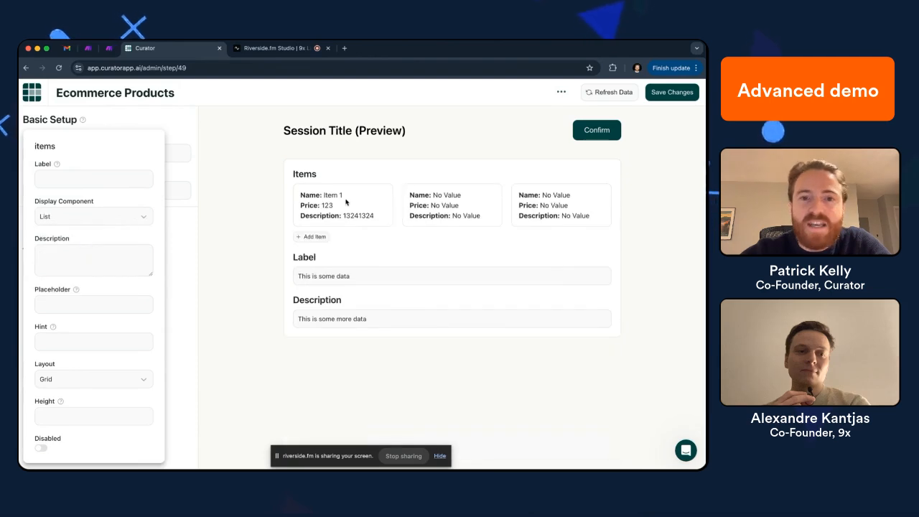
pyautogui.click(253, 200)
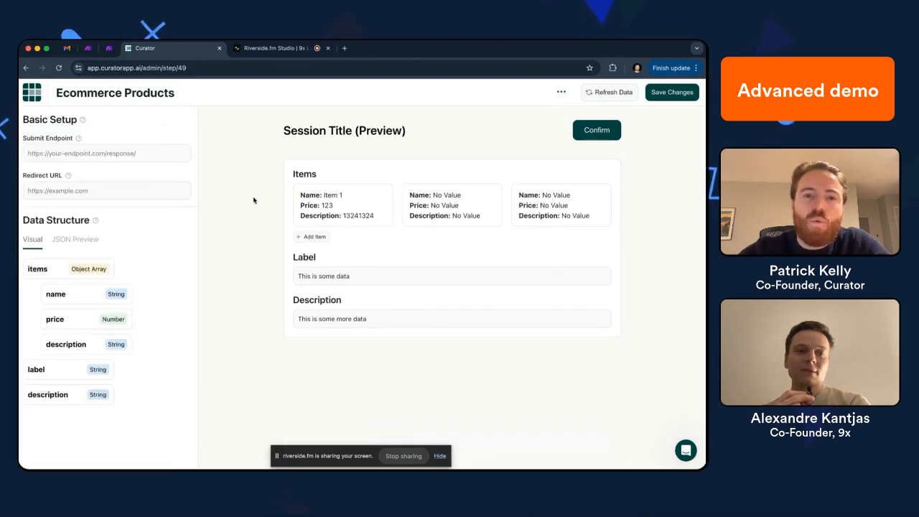
# Open the details of Item 1 in the preview, return to all items, and add another blank item
pyautogui.click(344, 214)
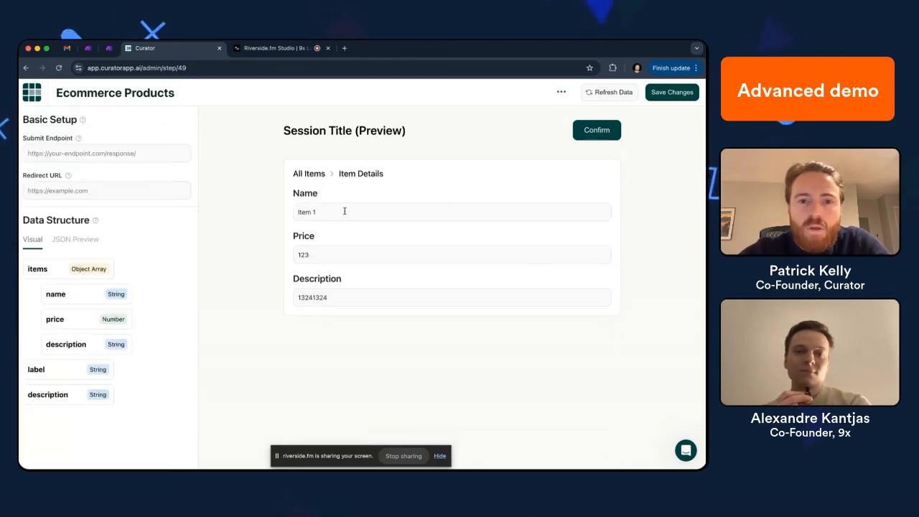
pyautogui.click(311, 176)
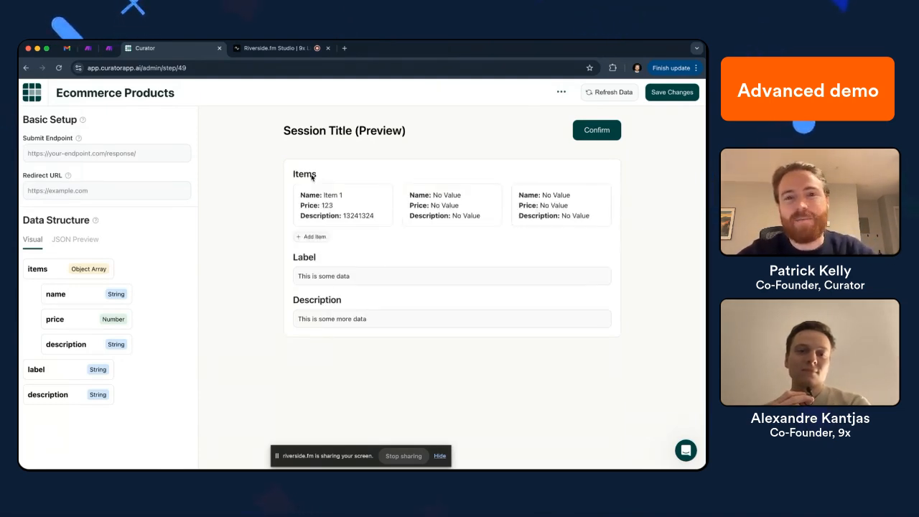
pyautogui.click(312, 236)
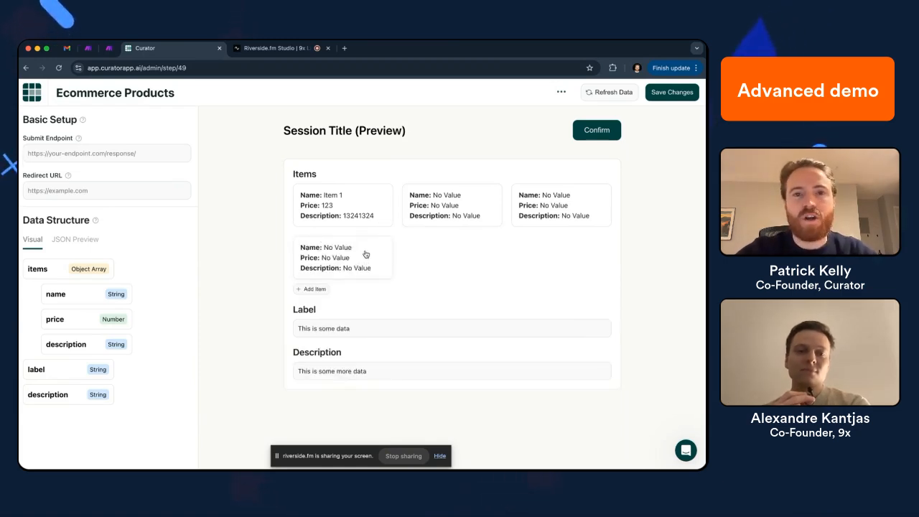